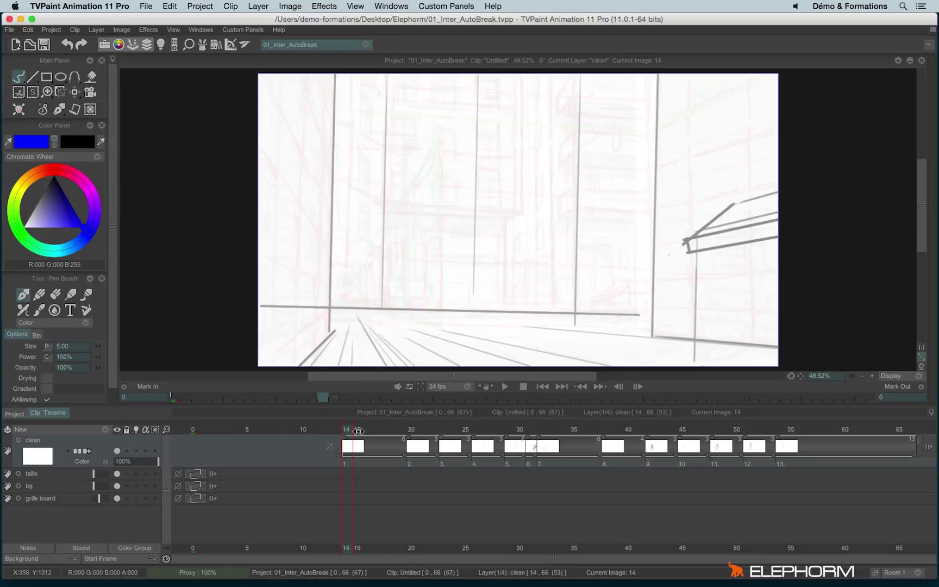
# Toggle bookmarks on images 14, 31 and 51 in the frame ruler, then scrub through the drawings
pyautogui.rightClick(347, 430)
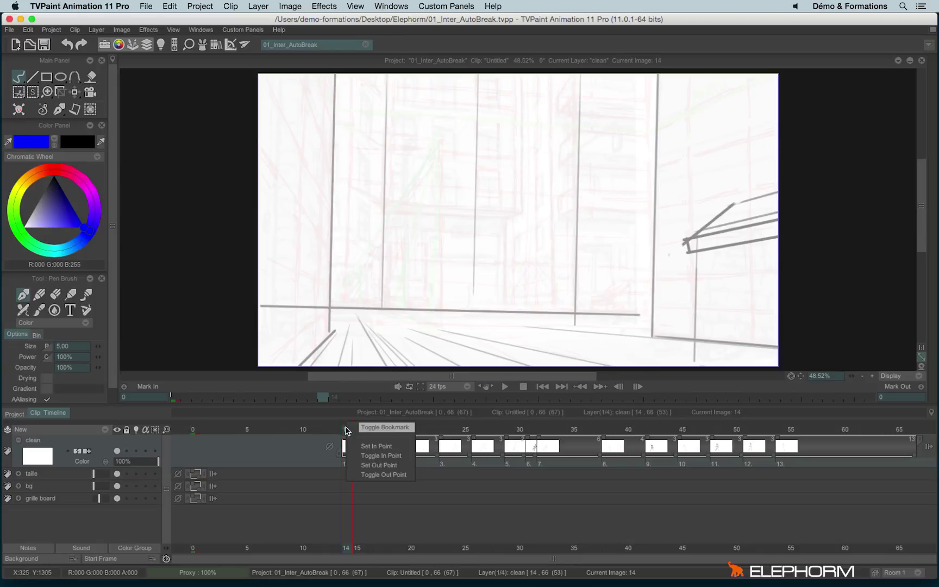
pyautogui.click(396, 429)
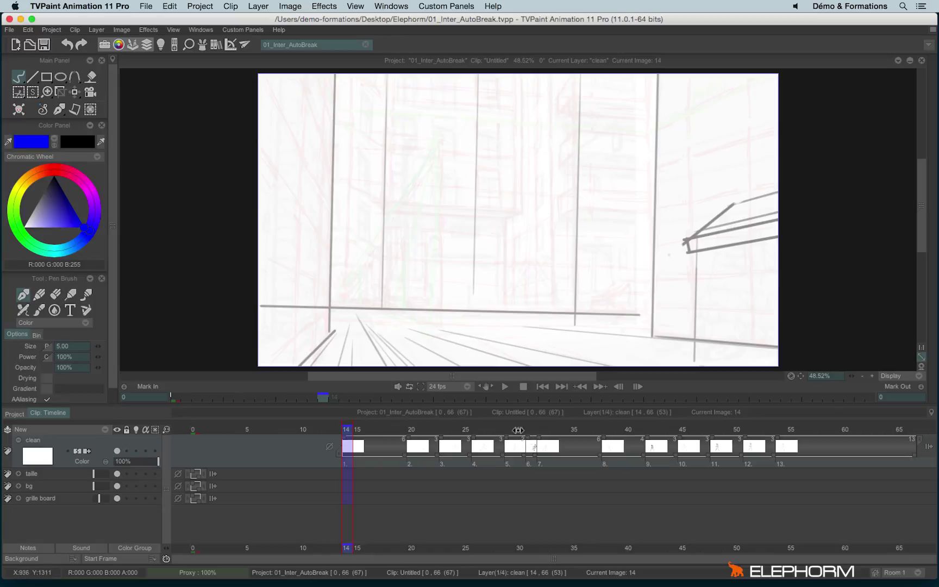
pyautogui.click(530, 430)
pyautogui.rightClick(534, 431)
pyautogui.click(539, 433)
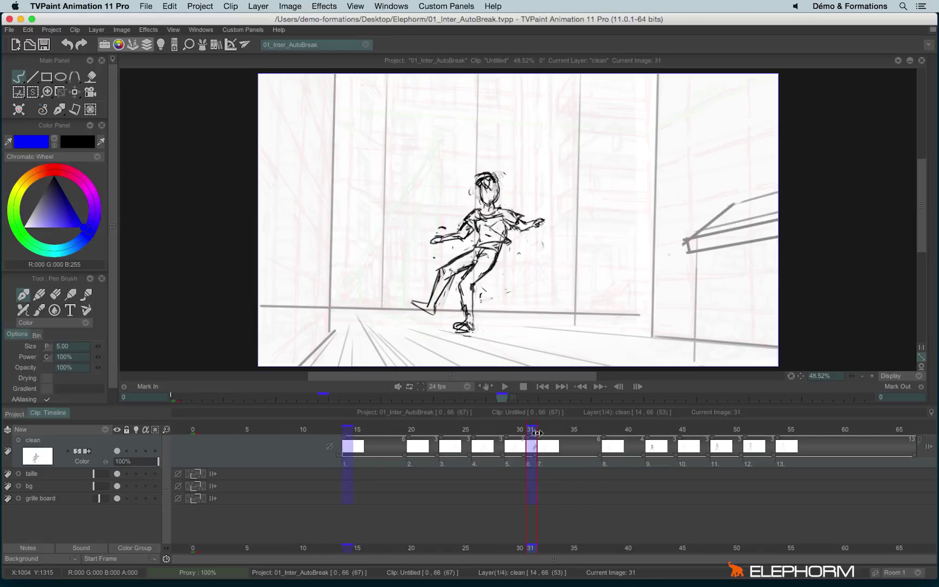
pyautogui.click(747, 428)
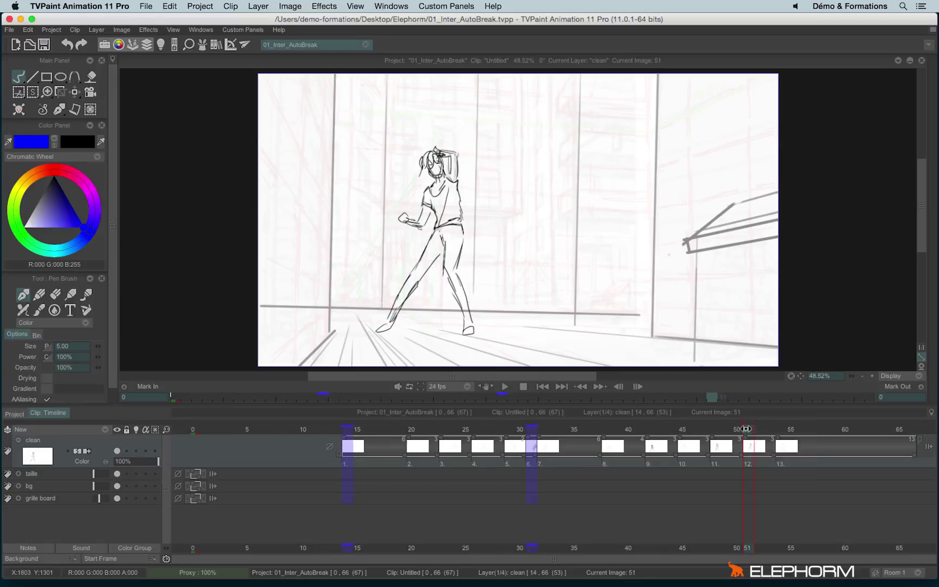
pyautogui.rightClick(747, 429)
pyautogui.click(761, 434)
pyautogui.moveTo(349, 434)
pyautogui.mouseDown()
pyautogui.moveTo(755, 444)
pyautogui.moveTo(523, 437)
pyautogui.mouseUp()
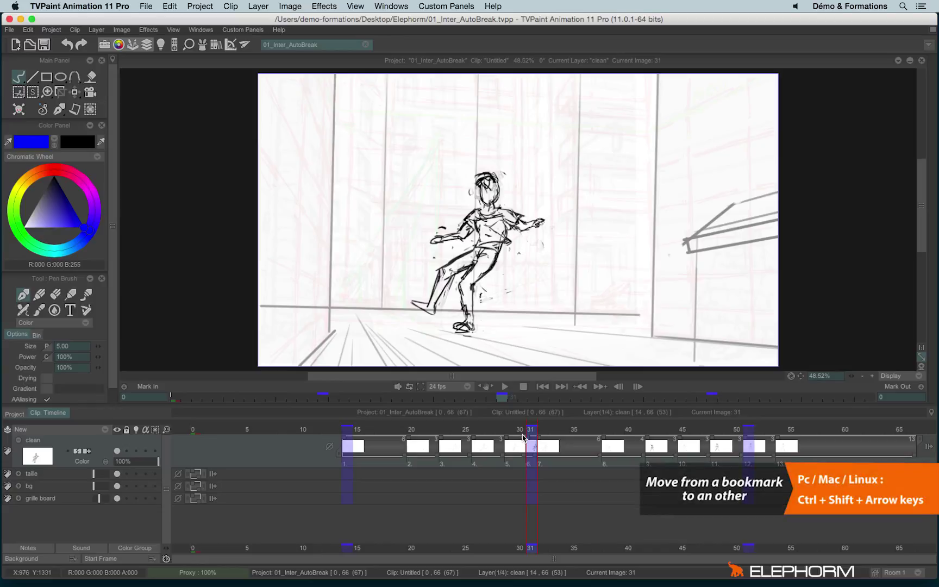
# Jump back and forth between bookmarks 14, 31 and 51 with Ctrl+Shift+Left/Right, ending on image 51
pyautogui.hotkey('ctrl', 'shift', 'Right')
pyautogui.hotkey('ctrl', 'shift', 'Left')
pyautogui.hotkey('ctrl', 'shift', 'Left')
pyautogui.hotkey('ctrl', 'shift', 'Right')
pyautogui.hotkey('ctrl', 'shift', 'Right')
pyautogui.hotkey('ctrl', 'shift', 'Left')
pyautogui.hotkey('ctrl', 'shift', 'Right')
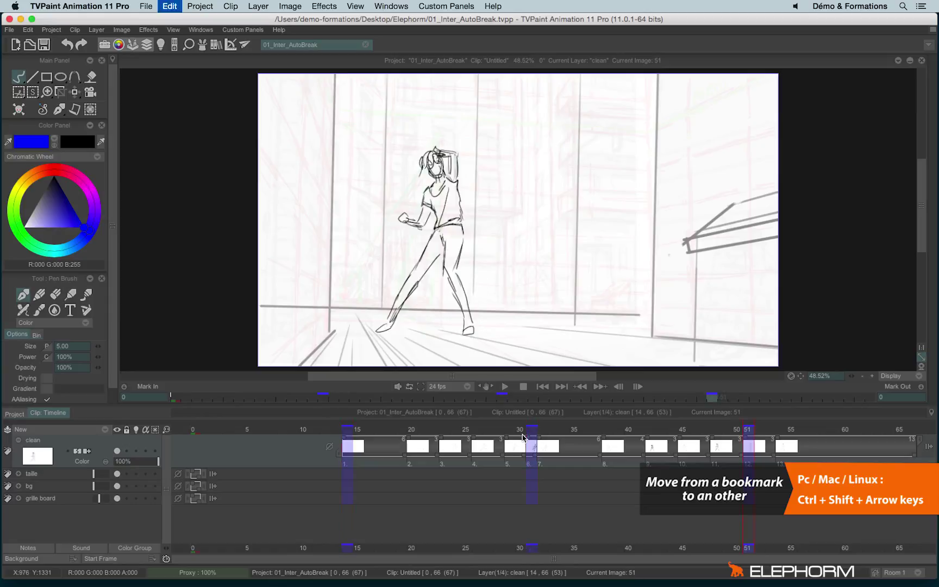
pyautogui.hotkey('ctrl', 'shift', 'Right')
pyautogui.hotkey('ctrl', 'shift', 'Left')
pyautogui.hotkey('ctrl', 'shift', 'Left')
pyautogui.hotkey('ctrl', 'shift', 'Left')
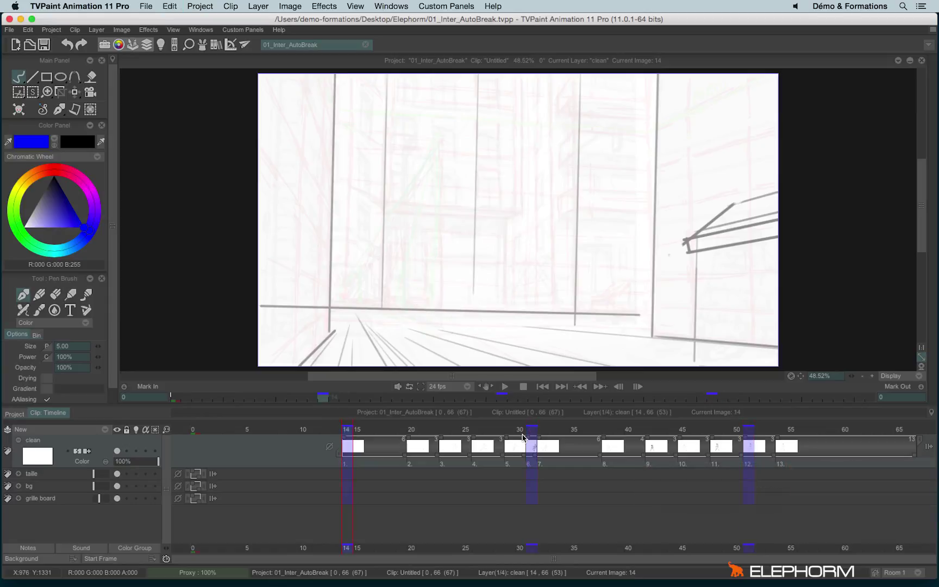
pyautogui.hotkey('ctrl', 'shift', 'Left')
pyautogui.hotkey('ctrl', 'shift', 'Right')
pyautogui.hotkey('ctrl', 'shift', 'Left')
pyautogui.hotkey('ctrl', 'shift', 'Right')
pyautogui.hotkey('ctrl', 'shift', 'Left')
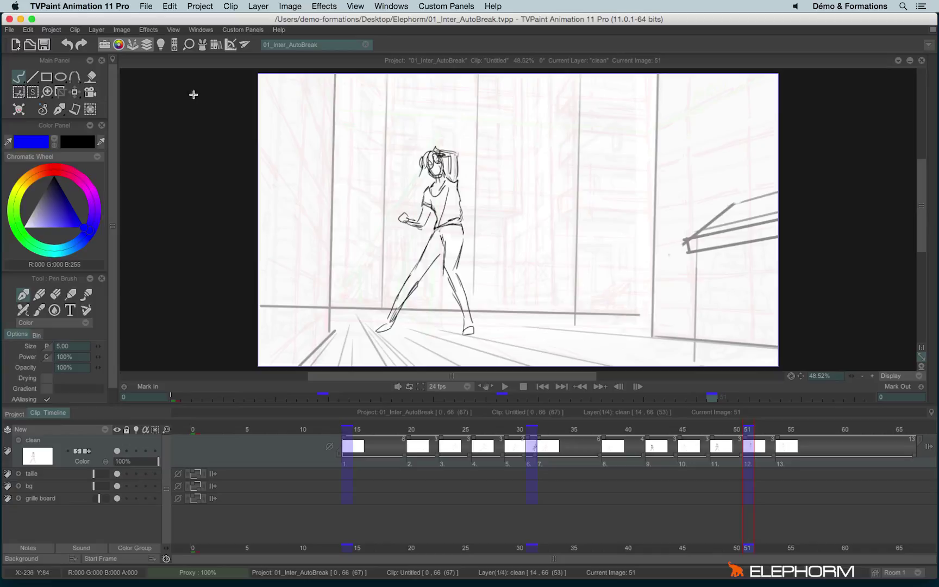
# Open the Image Mark panel from Windows > Animation
pyautogui.click(200, 30)
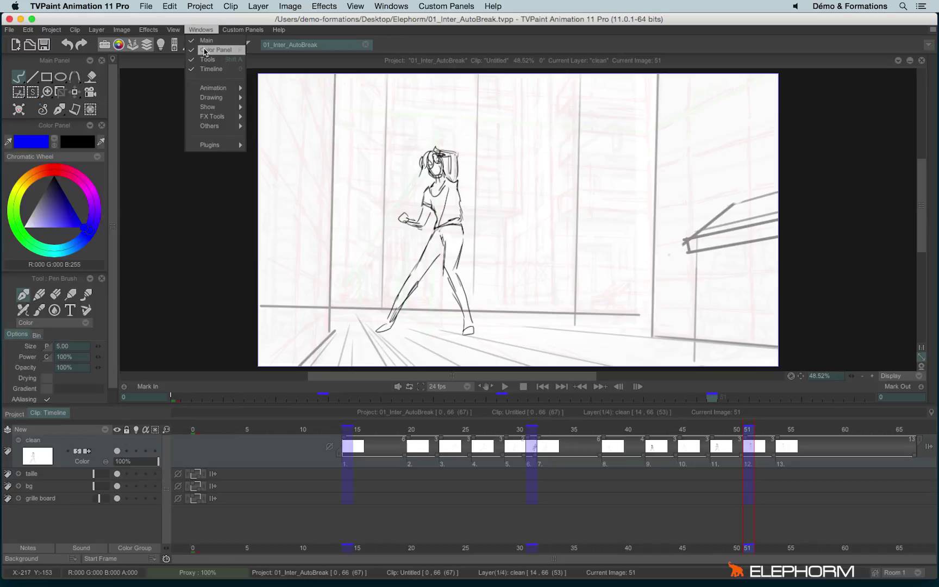
pyautogui.moveTo(210, 88)
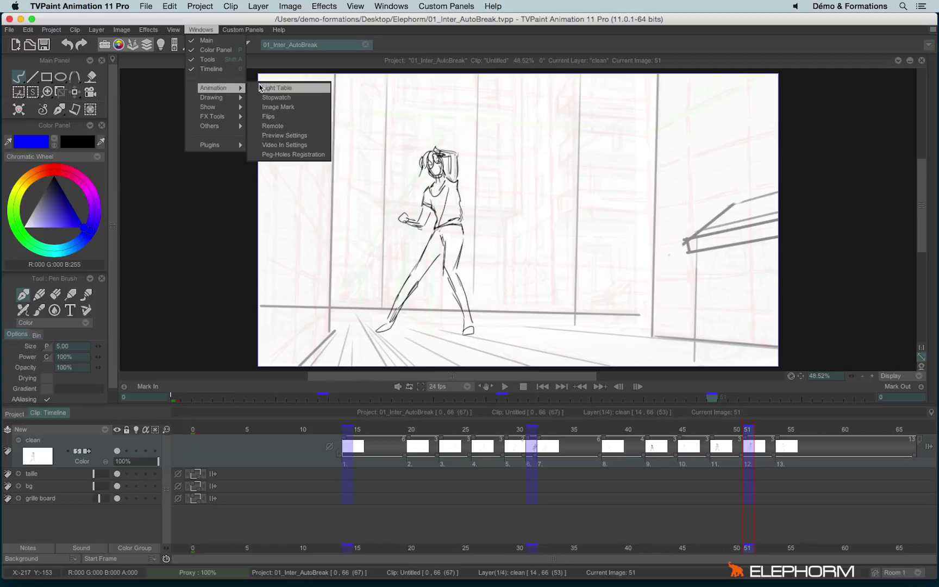
pyautogui.click(311, 113)
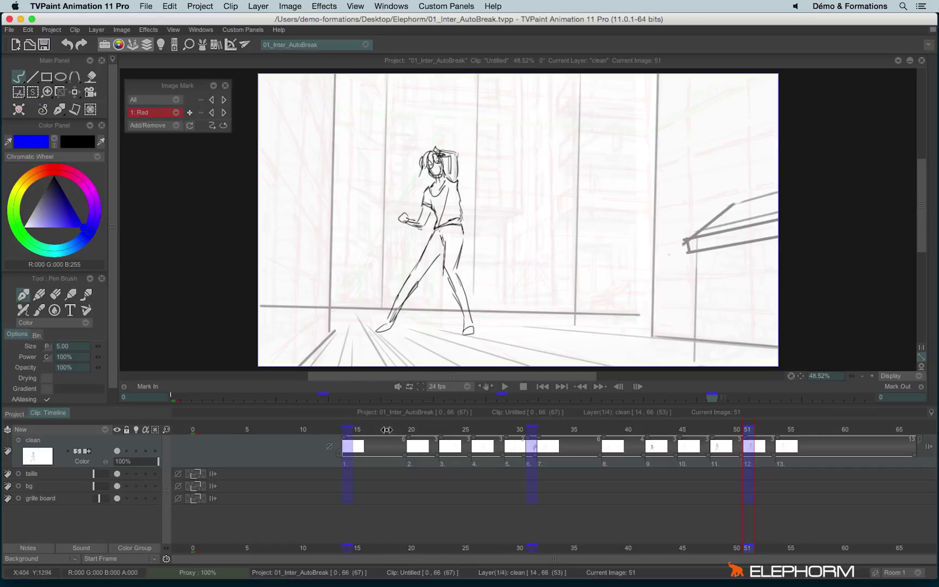
# Add a red mark to images 20, 42 and 60
pyautogui.click(410, 429)
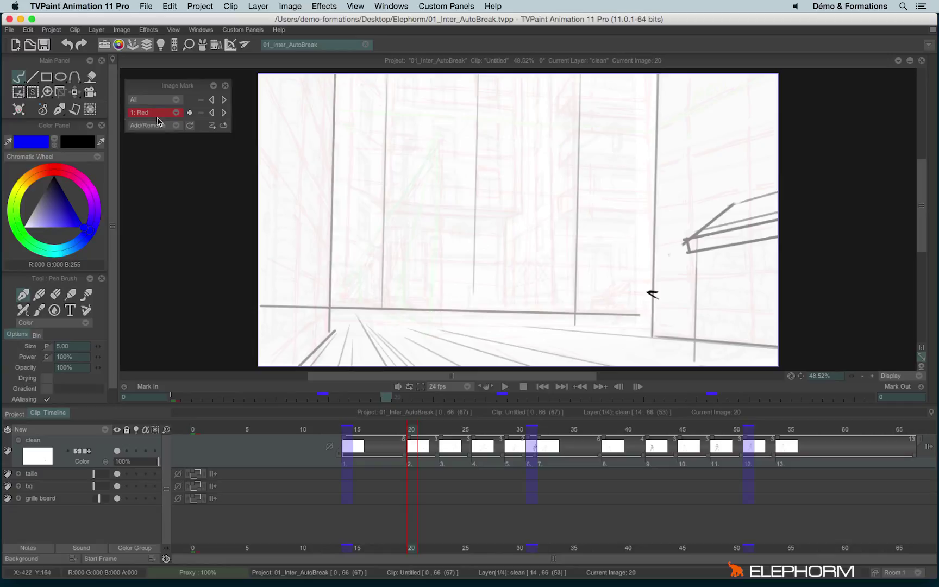
pyautogui.click(190, 115)
pyautogui.click(651, 441)
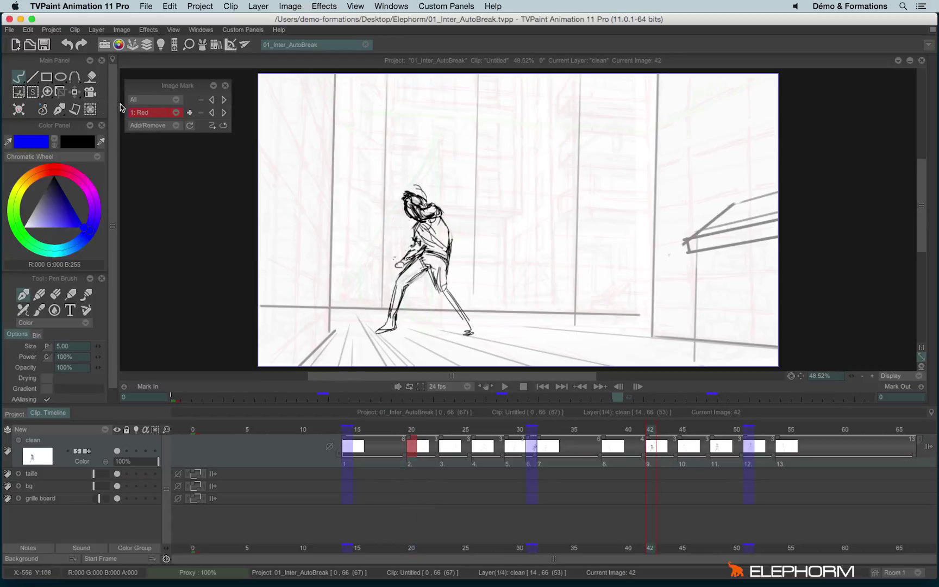
pyautogui.click(190, 113)
pyautogui.click(842, 433)
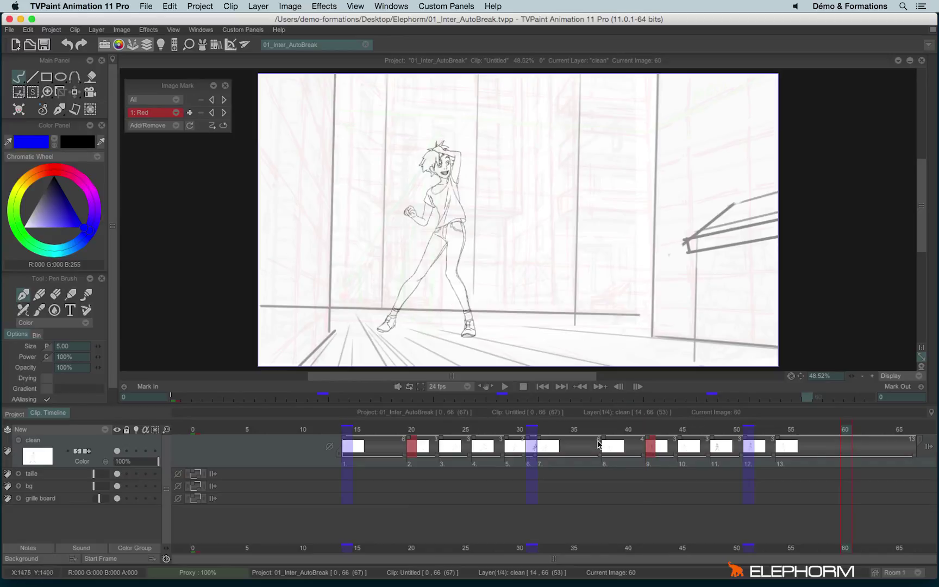
pyautogui.click(189, 113)
# Add Light Green to the Image Mark colours, leaving Blue and Dark Pink off
pyautogui.click(147, 130)
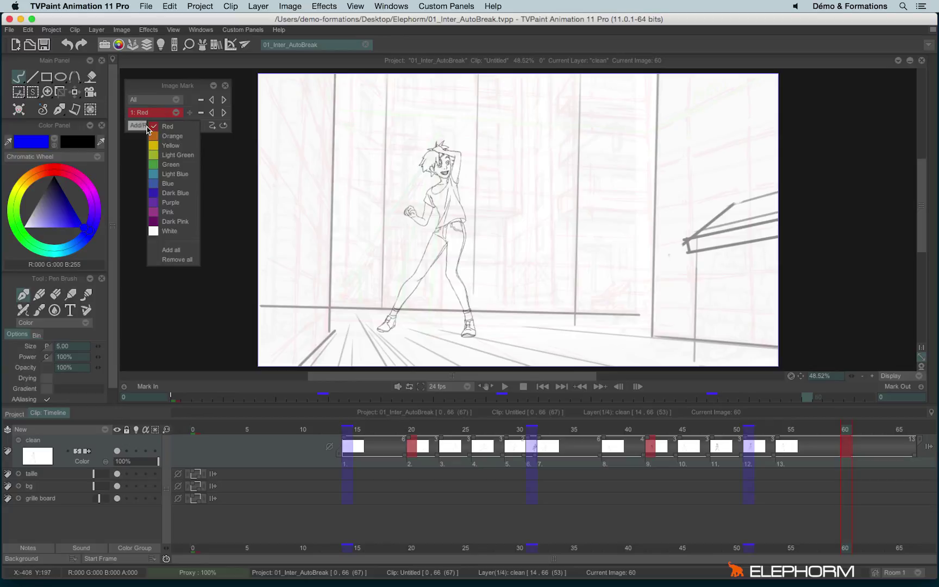
pyautogui.click(148, 156)
pyautogui.click(154, 184)
pyautogui.click(156, 221)
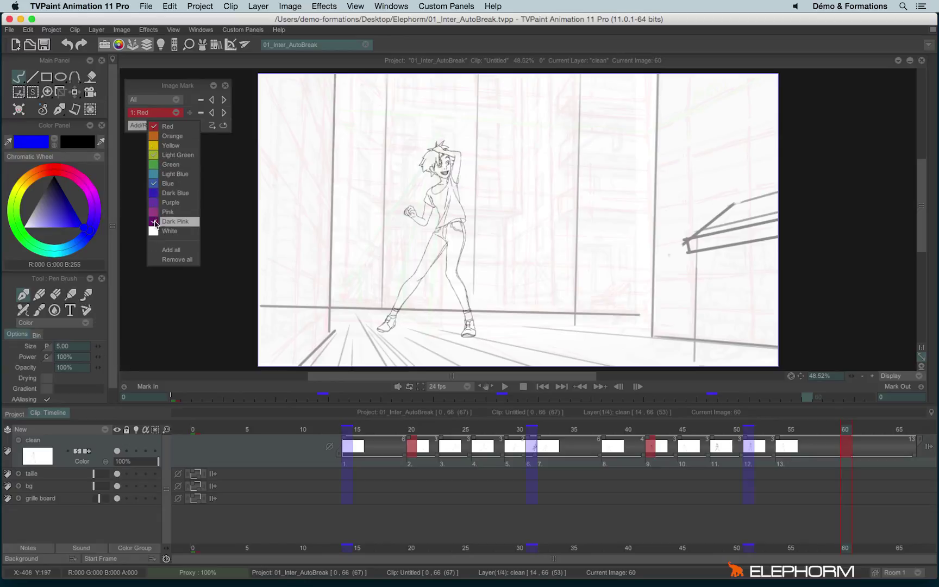
pyautogui.click(156, 222)
pyautogui.click(163, 184)
pyautogui.click(201, 87)
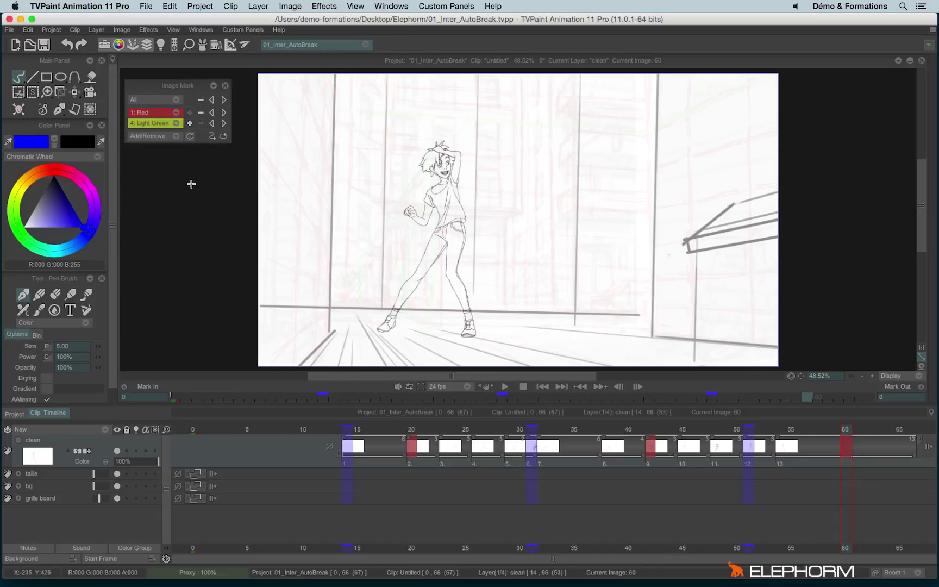
# Give images 26, 38 and 54 a Light Green mark
pyautogui.click(473, 442)
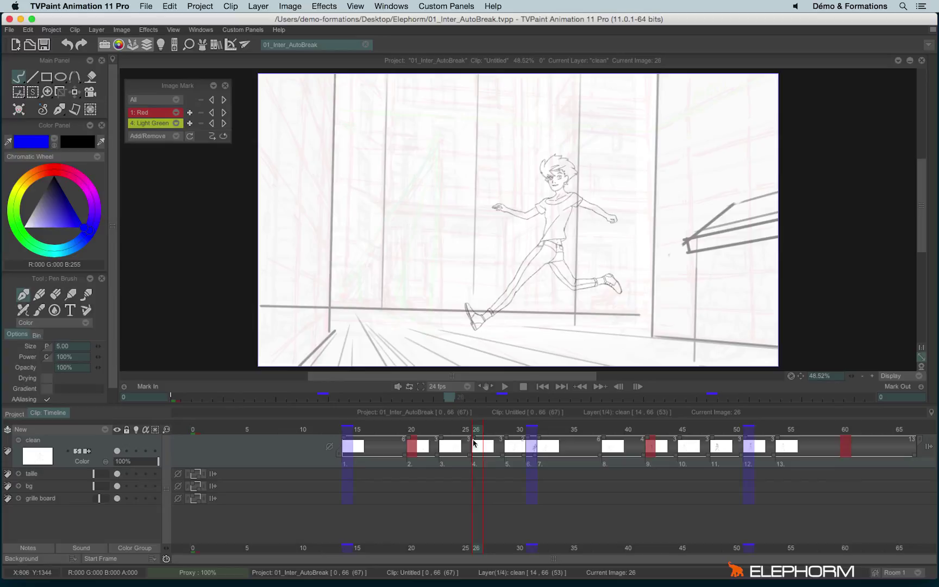
pyautogui.click(190, 123)
pyautogui.click(607, 424)
pyautogui.click(190, 123)
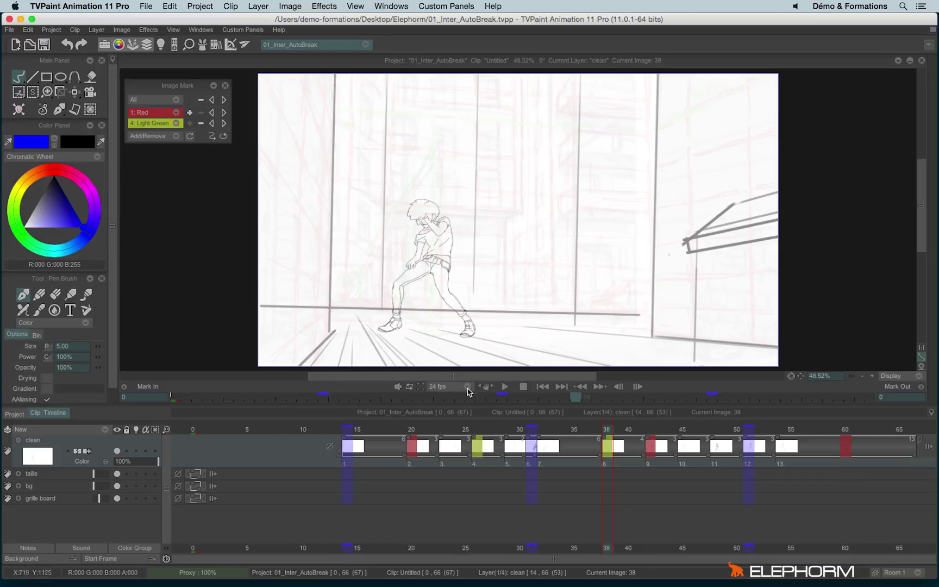
pyautogui.click(780, 430)
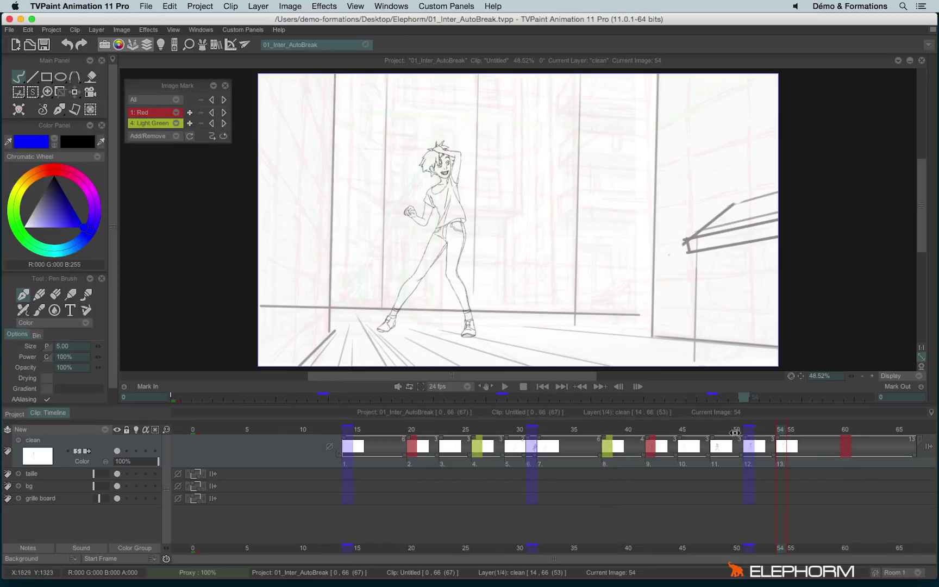
pyautogui.click(189, 123)
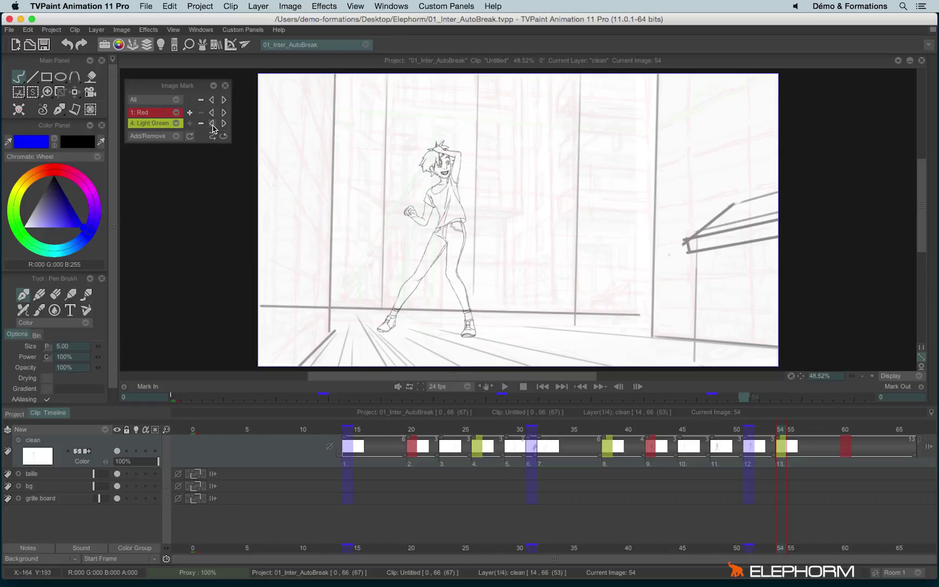
# Flip through the Light Green marked images with the panel's navigation arrow
pyautogui.click(212, 123)
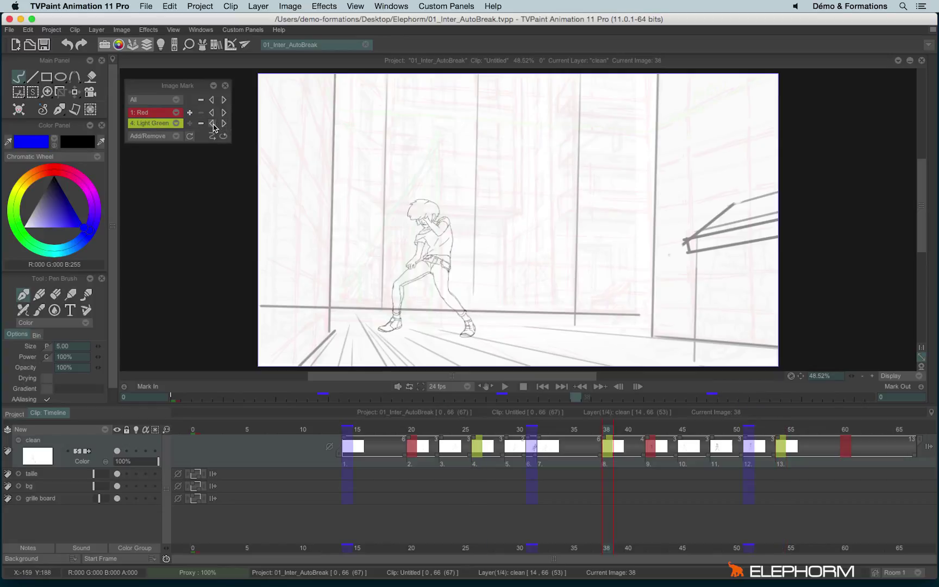
pyautogui.click(212, 123)
pyautogui.click(212, 123)
pyautogui.click(212, 124)
pyautogui.click(212, 123)
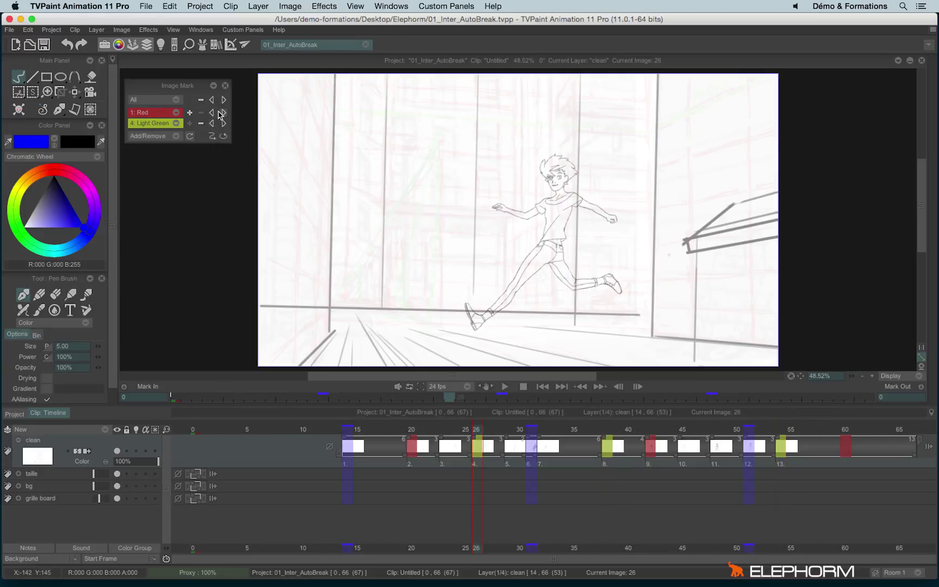
# Step forward and back through the red-marked images 20, 42 and 60
pyautogui.click(222, 113)
pyautogui.click(222, 113)
pyautogui.click(222, 113)
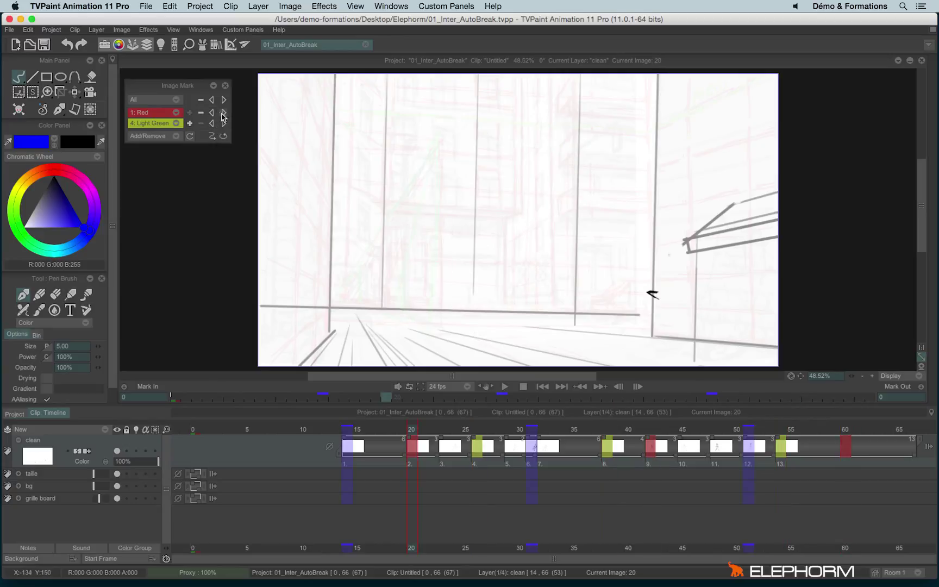
pyautogui.click(223, 113)
pyautogui.click(223, 113)
pyautogui.click(212, 111)
pyautogui.click(212, 111)
pyautogui.click(222, 113)
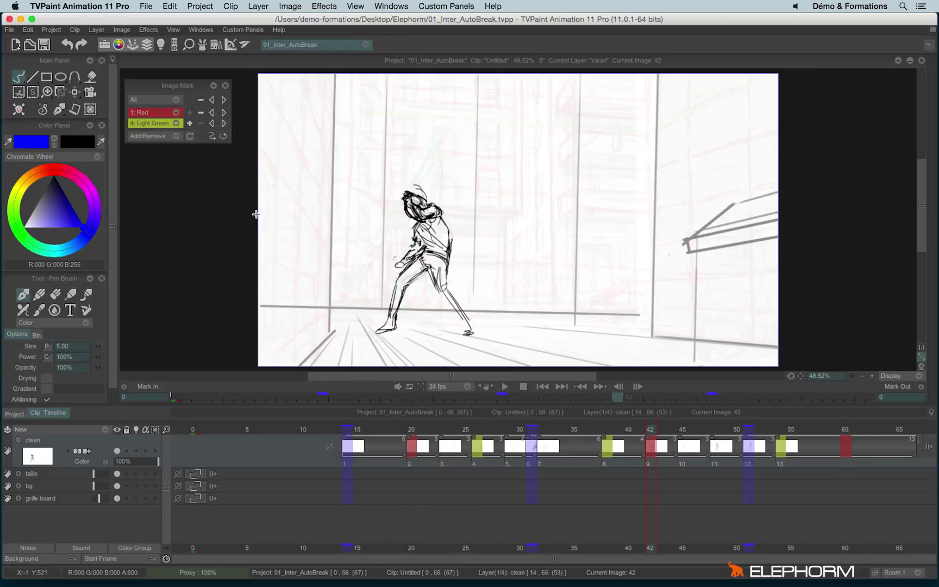
# Navigate back and forth across marked images, landing on red-marked image 20
pyautogui.click(211, 100)
pyautogui.click(212, 100)
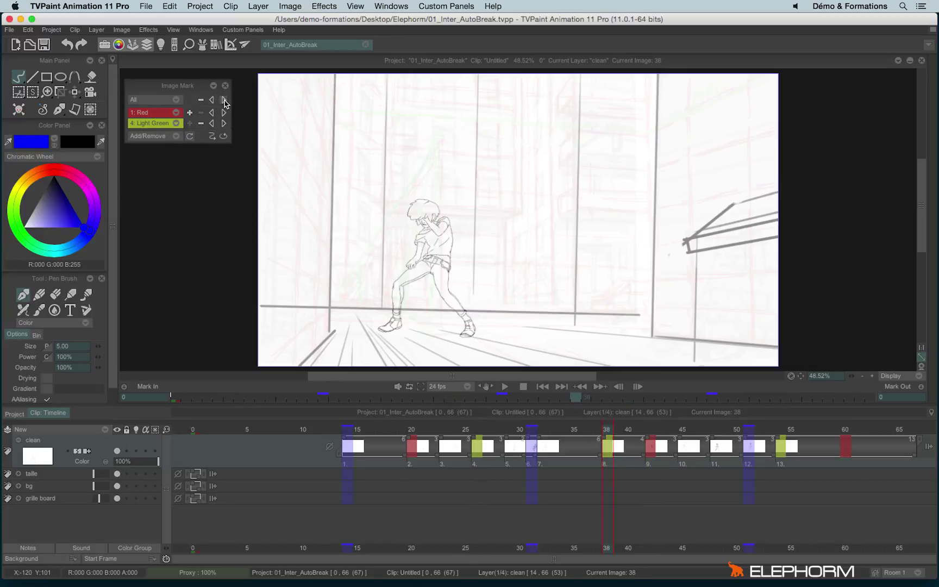
pyautogui.click(223, 100)
pyautogui.click(223, 99)
pyautogui.click(211, 99)
pyautogui.click(211, 101)
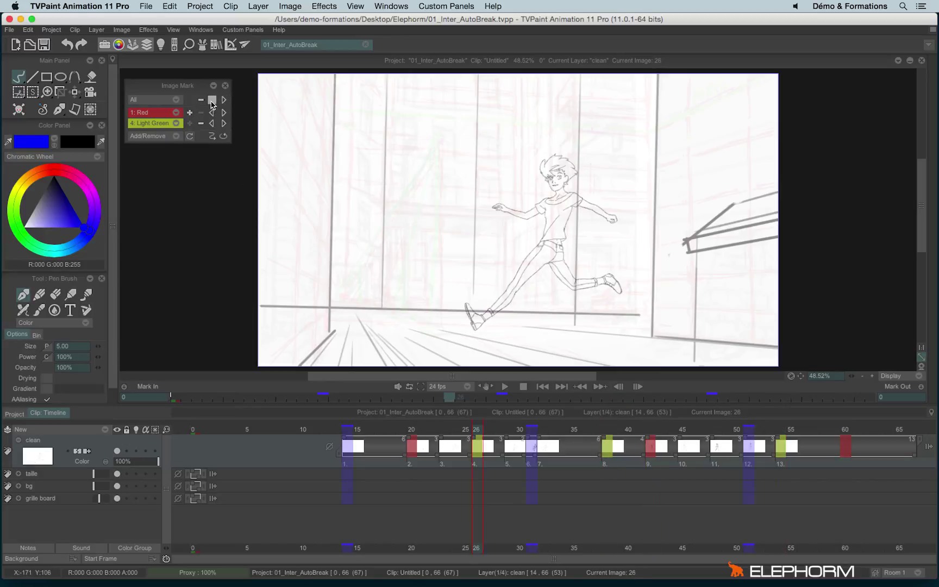
pyautogui.click(212, 112)
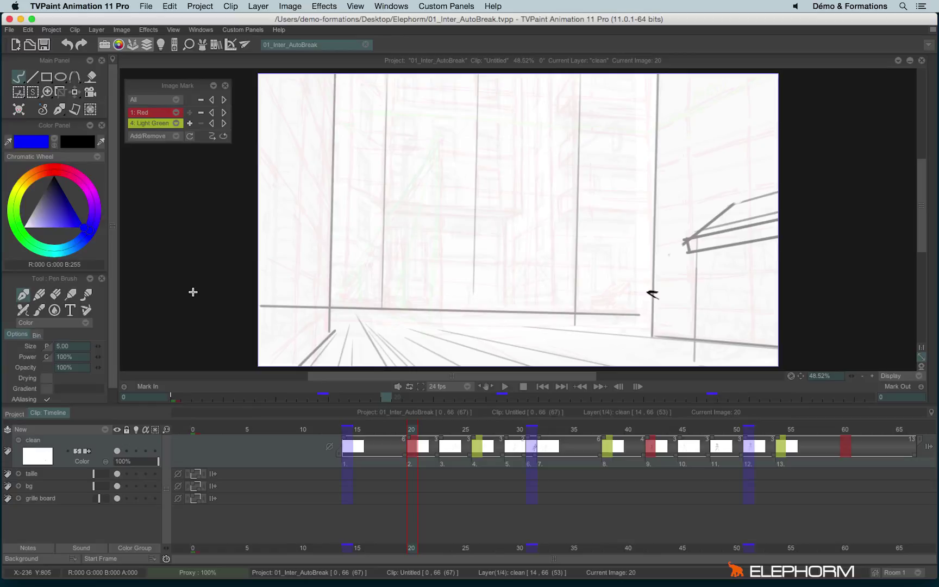
# Remove and restore the red mark on image 20 twice
pyautogui.click(200, 101)
pyautogui.click(190, 113)
pyautogui.click(202, 113)
pyautogui.click(189, 113)
# Toggle looping for mark navigation and step through the red marks to image 60
pyautogui.click(224, 137)
pyautogui.click(224, 113)
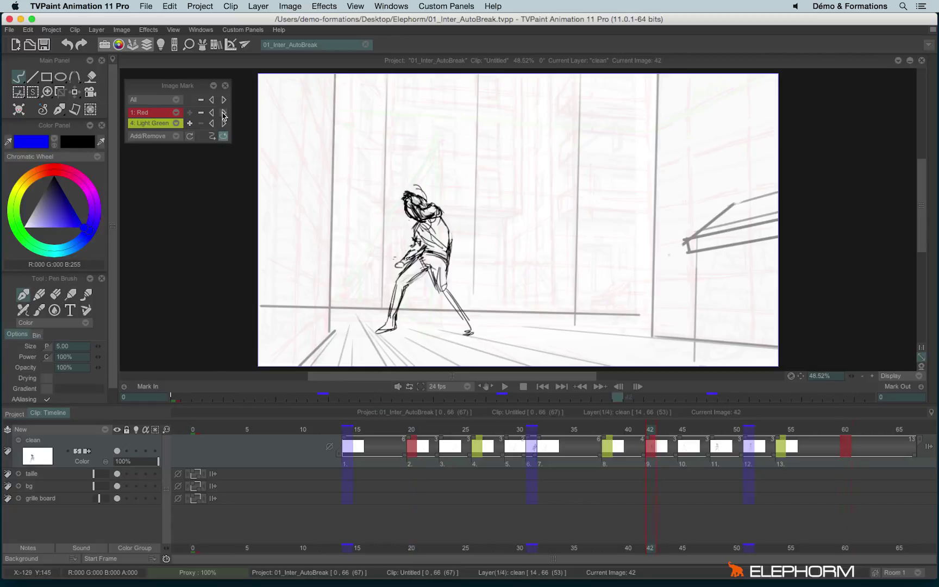
pyautogui.click(223, 112)
pyautogui.click(224, 112)
pyautogui.click(223, 112)
pyautogui.click(223, 113)
pyautogui.click(223, 136)
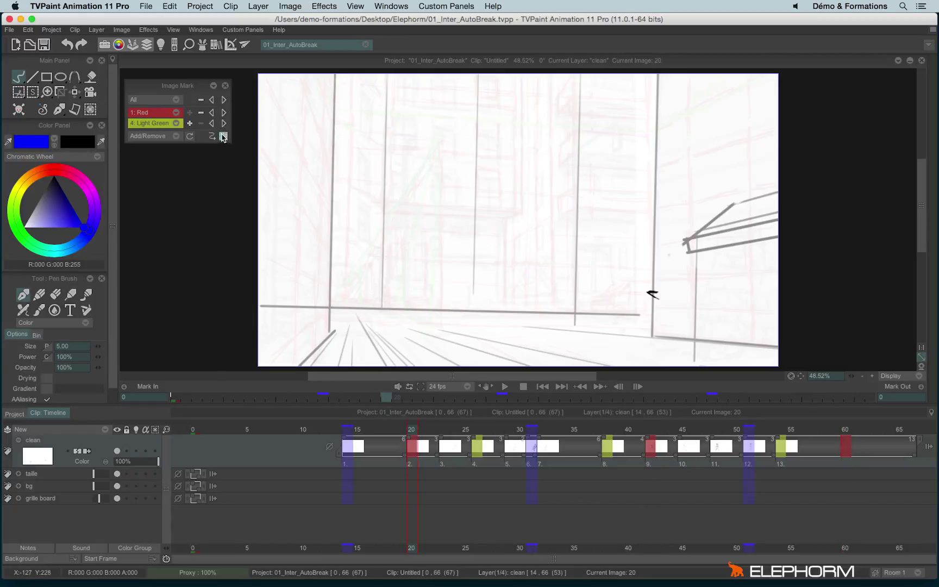
pyautogui.click(223, 113)
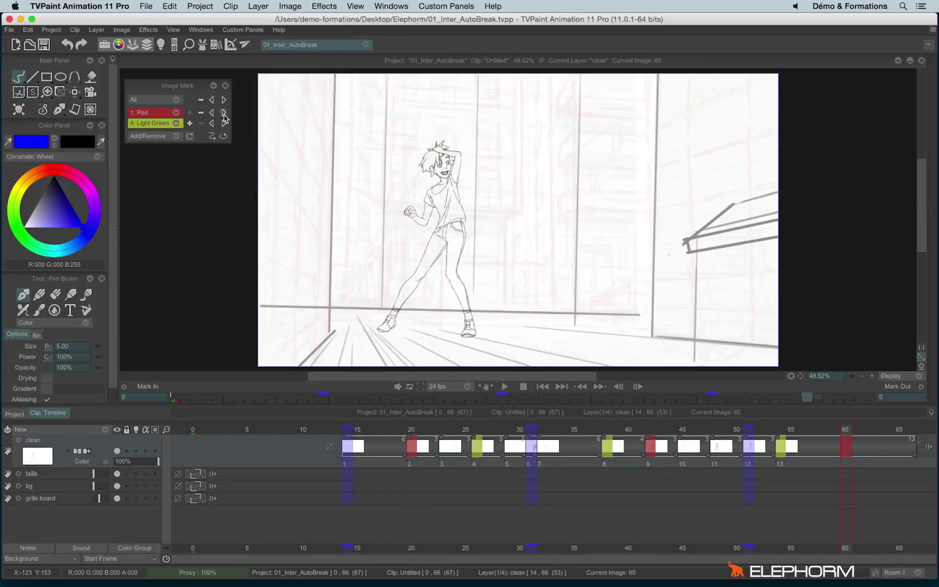
pyautogui.click(224, 136)
pyautogui.click(211, 137)
# Enable the right-hand navigation option beside Add/Remove and open the All row's context menu
pyautogui.click(223, 136)
pyautogui.rightClick(136, 104)
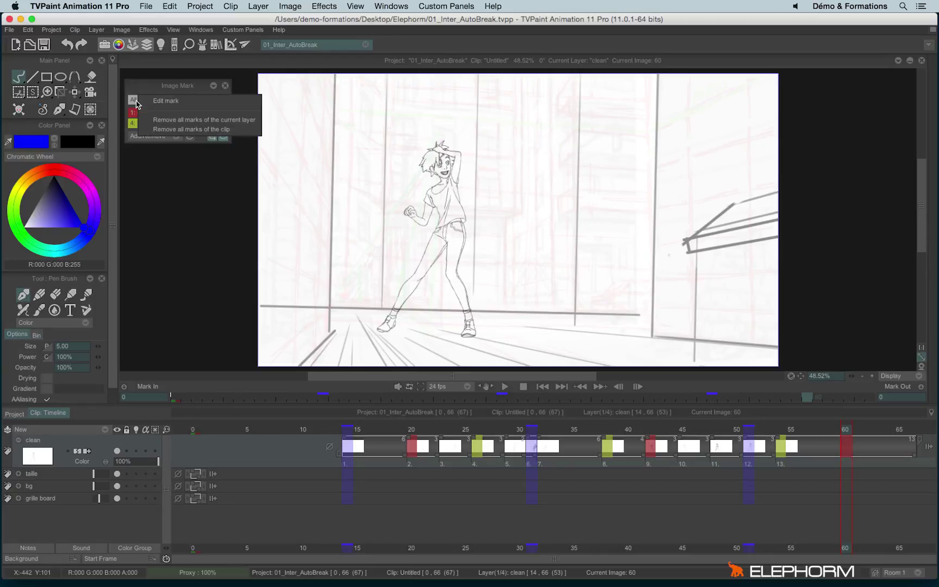
# In Edit Groups, rename the Red group to Key and Light Green to Breakdowns
pyautogui.click(196, 102)
pyautogui.click(441, 248)
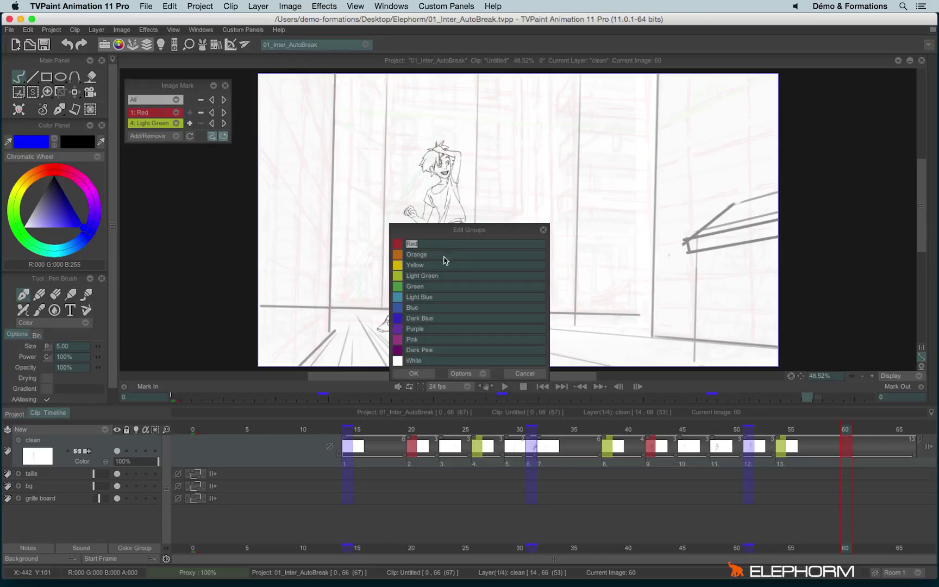
pyautogui.write('Key')
pyautogui.click(431, 276)
pyautogui.write('Breakdowns')
# Colour the Key group magenta and Breakdowns orange, then confirm with OK
pyautogui.click(397, 248)
pyautogui.click(91, 198)
pyautogui.click(398, 286)
pyautogui.click(398, 276)
pyautogui.click(87, 208)
pyautogui.moveTo(40, 175); pyautogui.dragTo(26, 176)
pyautogui.click(415, 374)
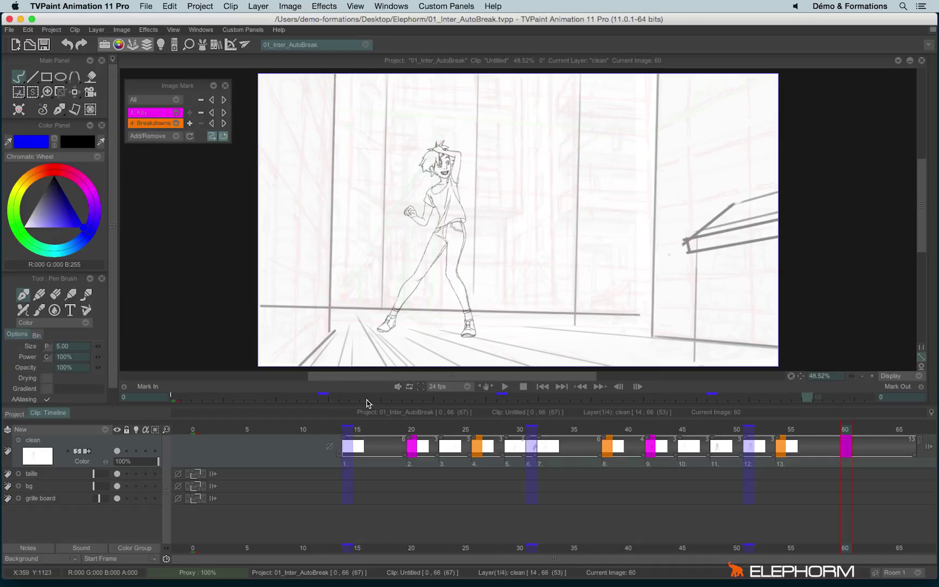
# Go to image 20 and open the Edit menu
pyautogui.click(412, 429)
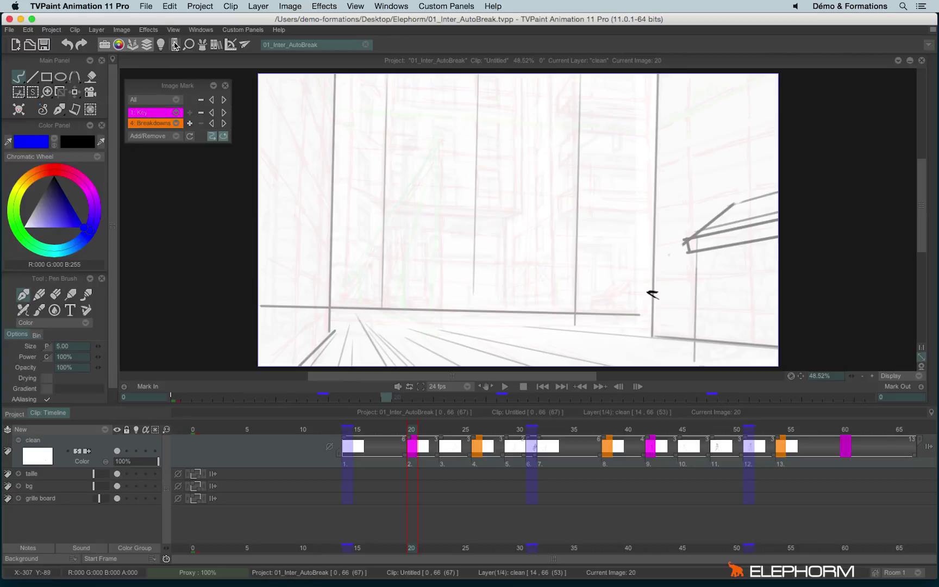
pyautogui.click(30, 32)
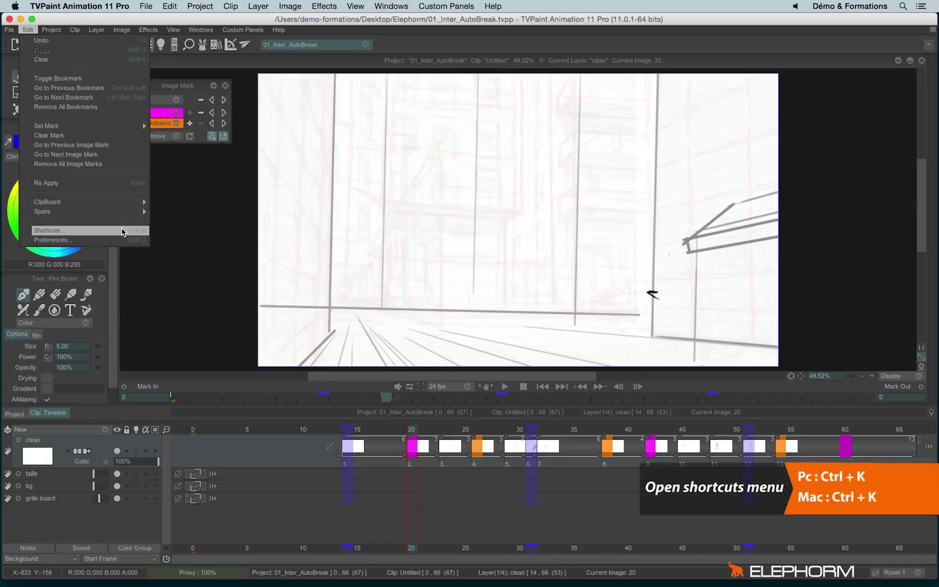
# Open Shortcuts, search for "mark" and expand the ImageMarks commands
pyautogui.click(122, 231)
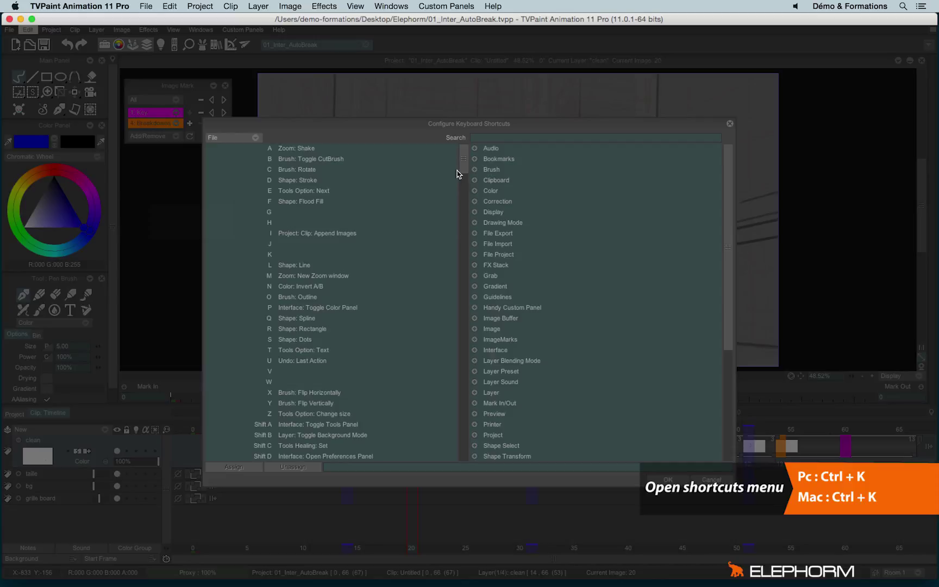
pyautogui.click(509, 139)
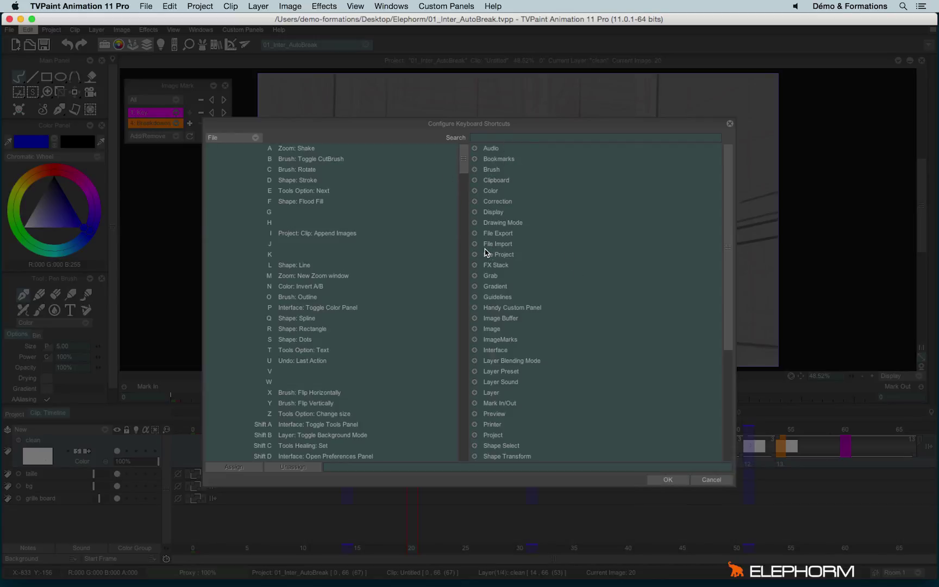
pyautogui.write('mark')
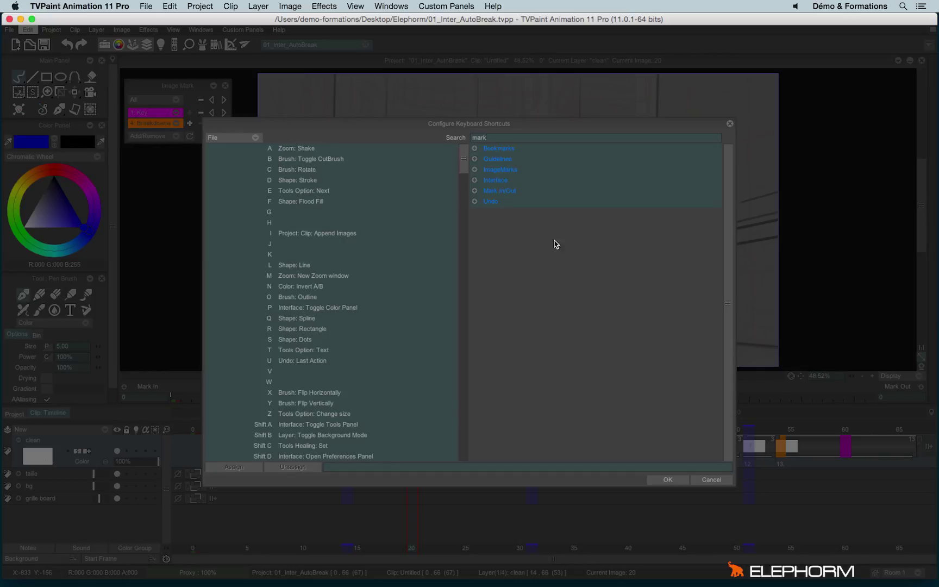
pyautogui.click(475, 169)
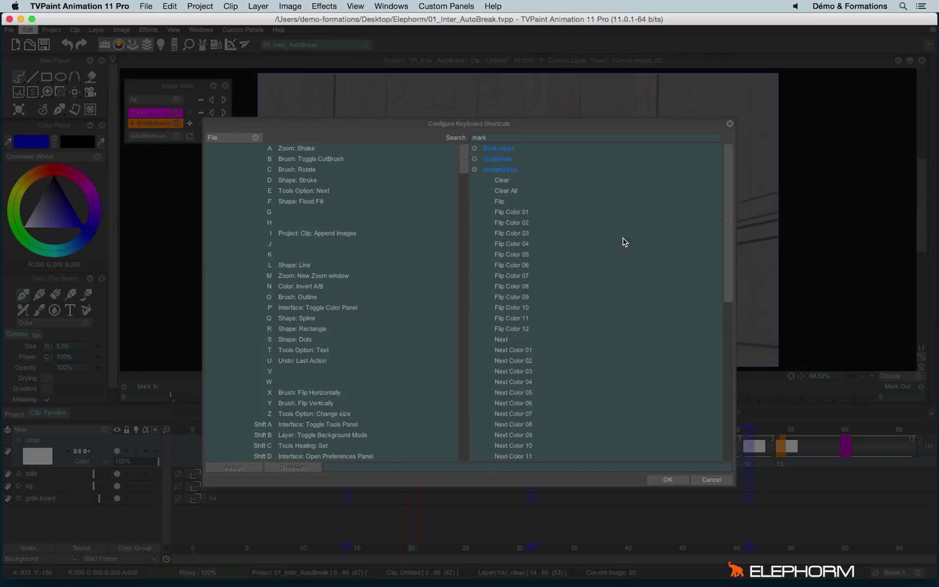
pyautogui.moveTo(730, 280); pyautogui.dragTo(737, 321)
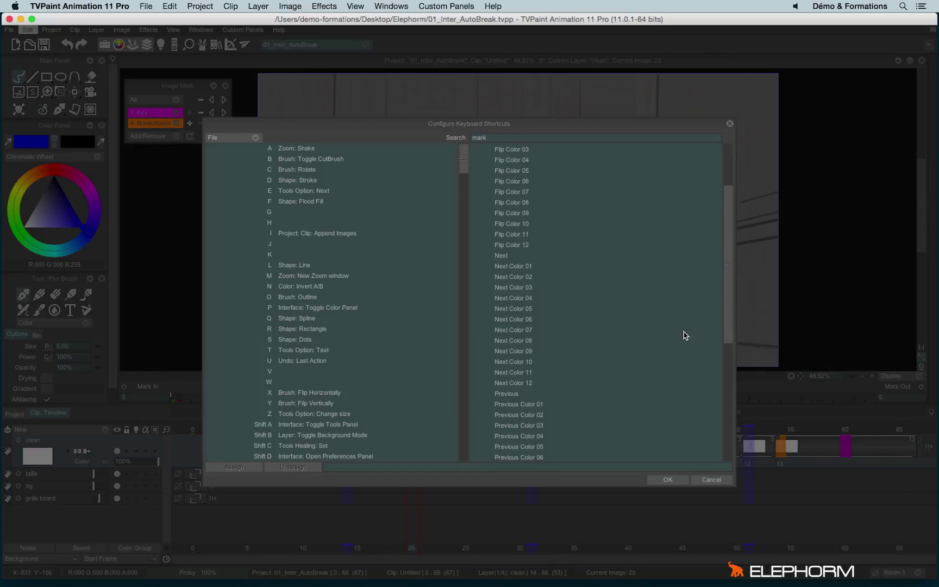
# Bind K to Next Color 01 and J to Previous Color 01, then confirm
pyautogui.click(506, 266)
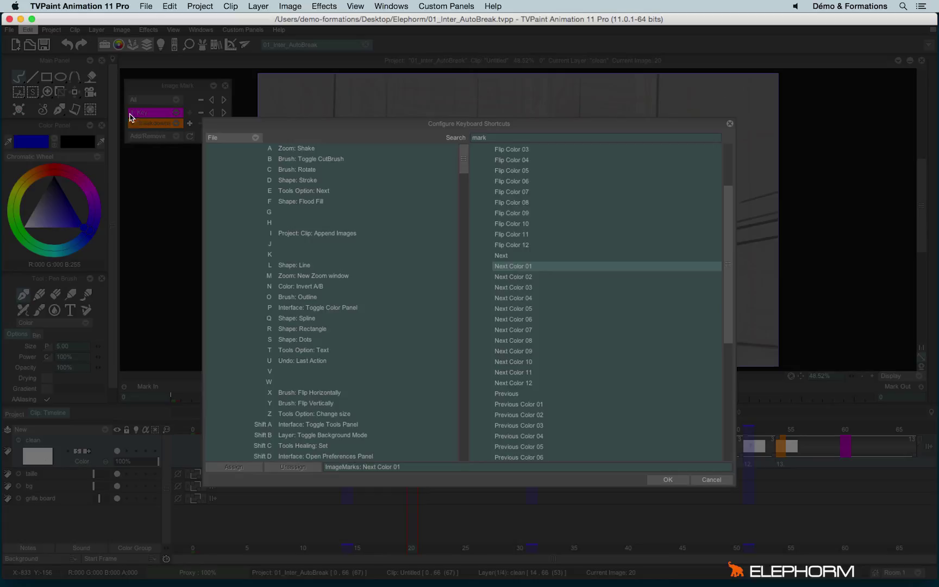
pyautogui.click(280, 255)
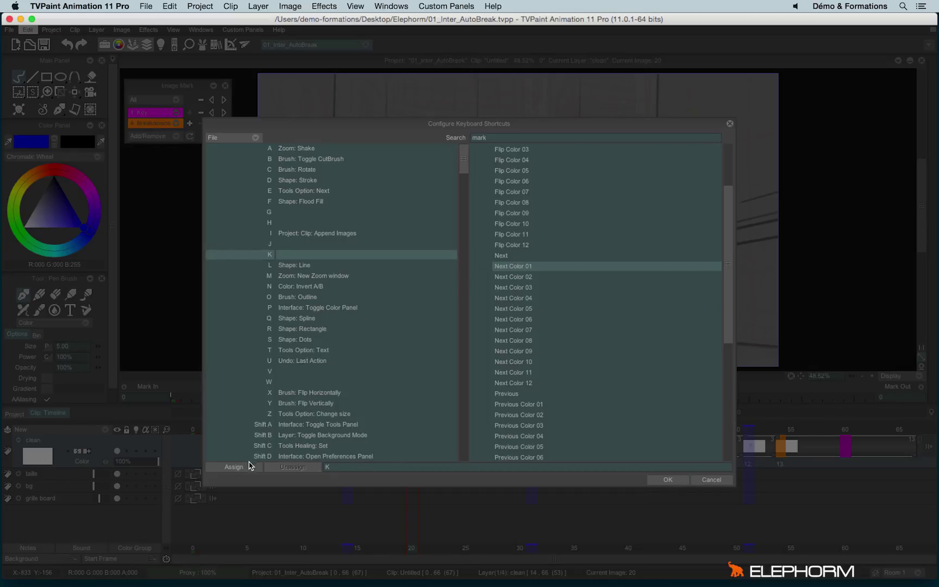
pyautogui.click(234, 469)
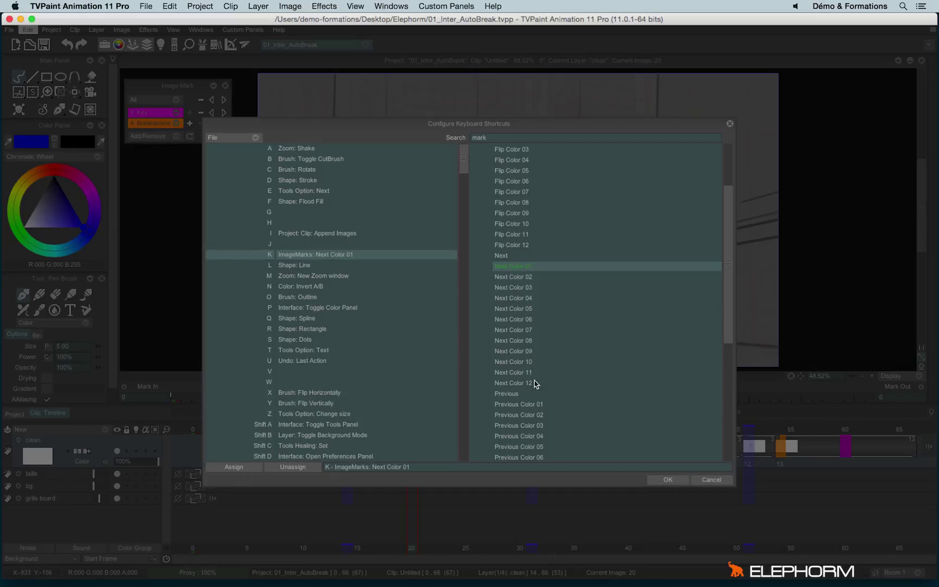
pyautogui.click(537, 405)
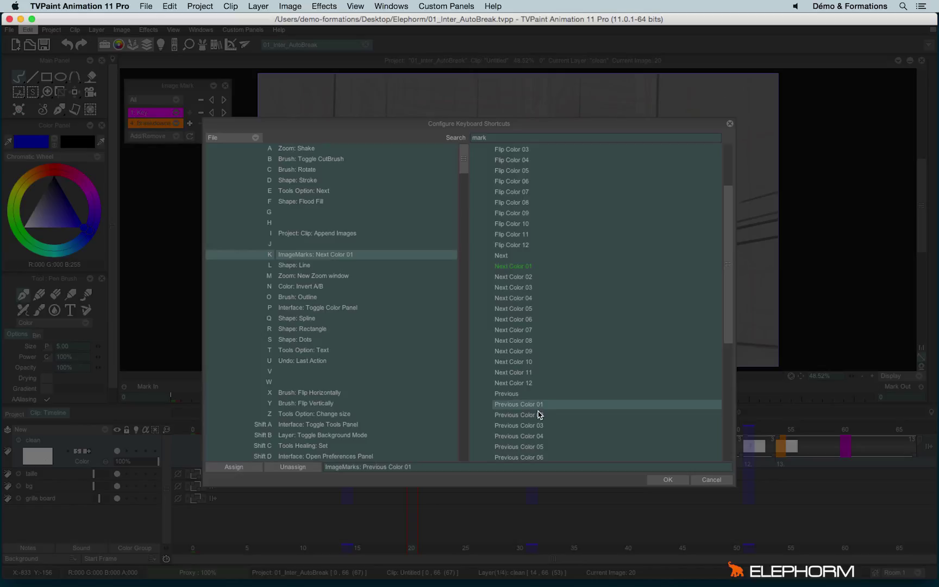
pyautogui.click(280, 244)
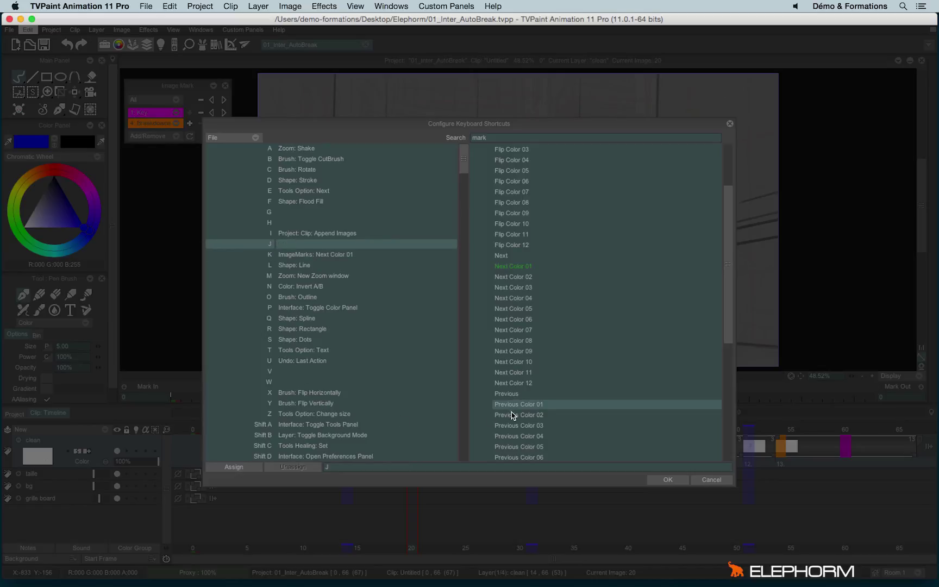
pyautogui.click(243, 466)
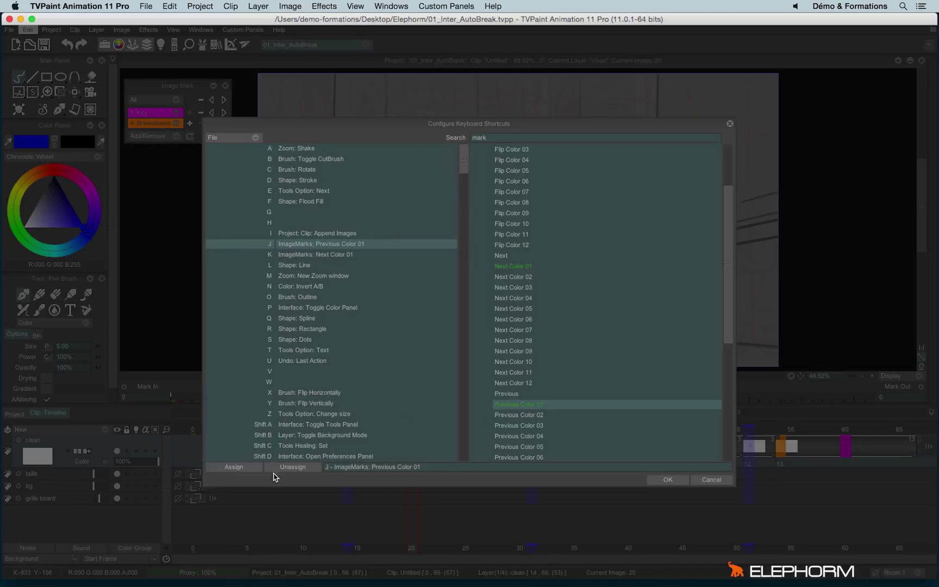
pyautogui.click(660, 480)
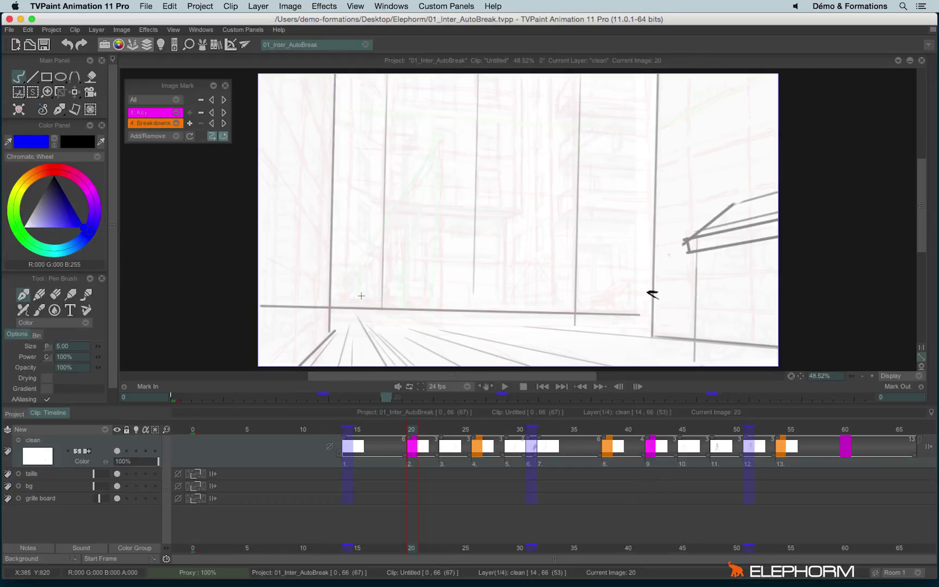
# Jump between Key-marked images with J, then close the Image Mark panel
pyautogui.press('j')
pyautogui.press('j')
pyautogui.press('j')
pyautogui.press('j')
pyautogui.press('j')
pyautogui.press('j')
pyautogui.press('j')
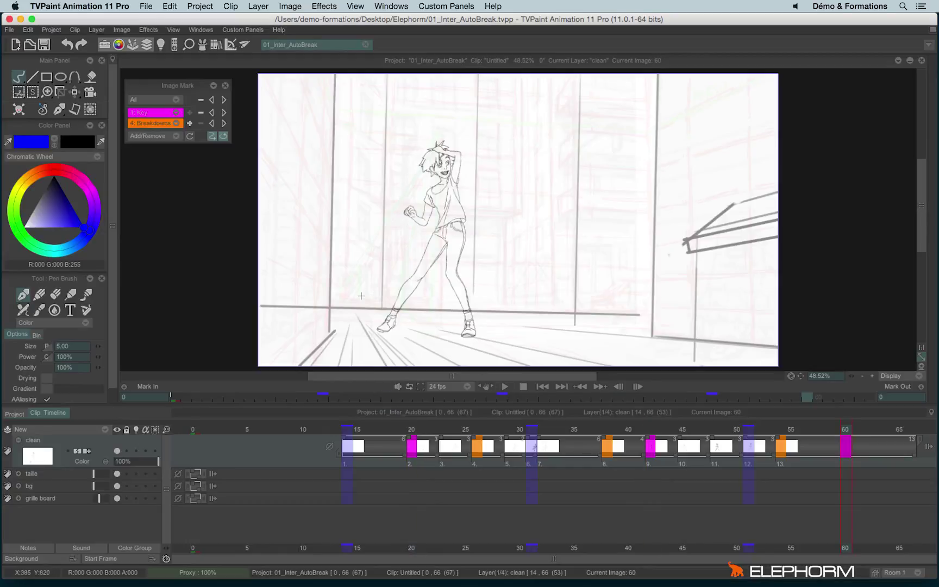
pyautogui.press('j')
pyautogui.press('j')
pyautogui.press('j')
pyautogui.press('j')
pyautogui.press('j')
pyautogui.press('j')
pyautogui.press('j')
pyautogui.press('j')
pyautogui.press('j')
pyautogui.click(225, 86)
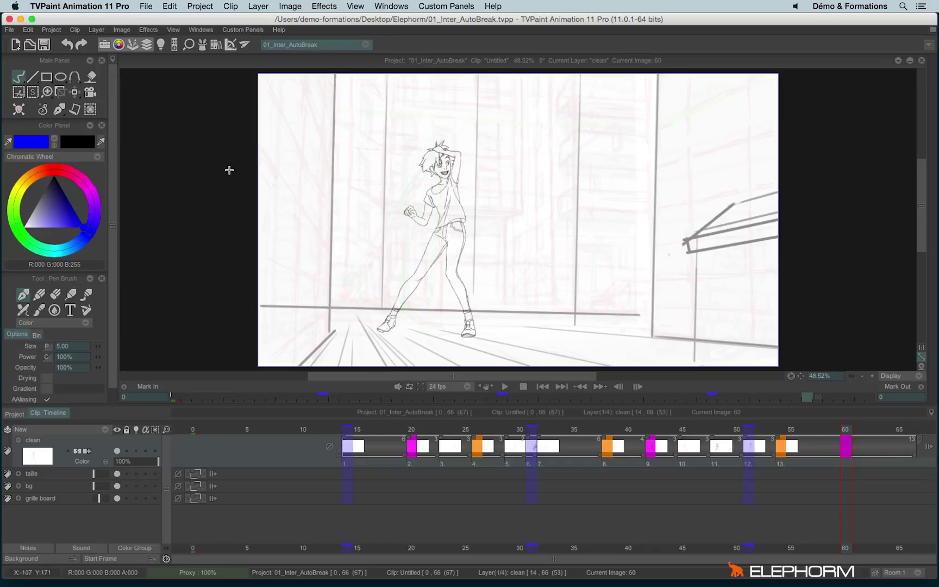
# Open the Flips panel from Windows > Animation, move it aside, and begin a new flip
pyautogui.click(195, 30)
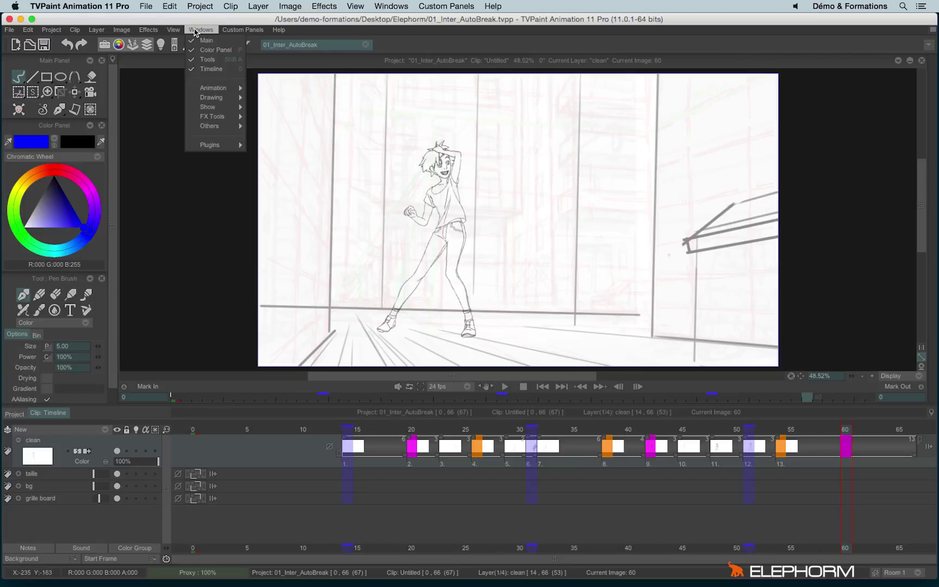
pyautogui.moveTo(211, 92)
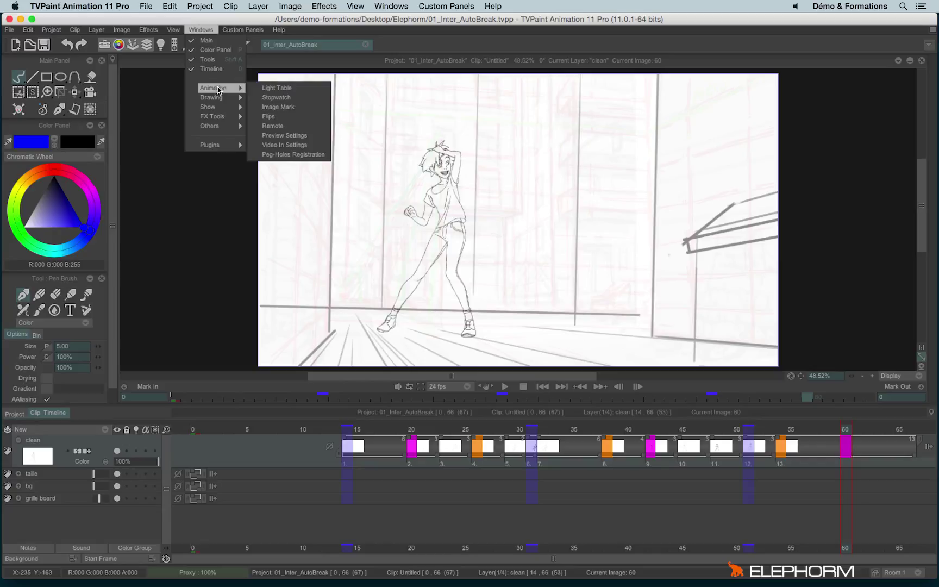
pyautogui.click(282, 117)
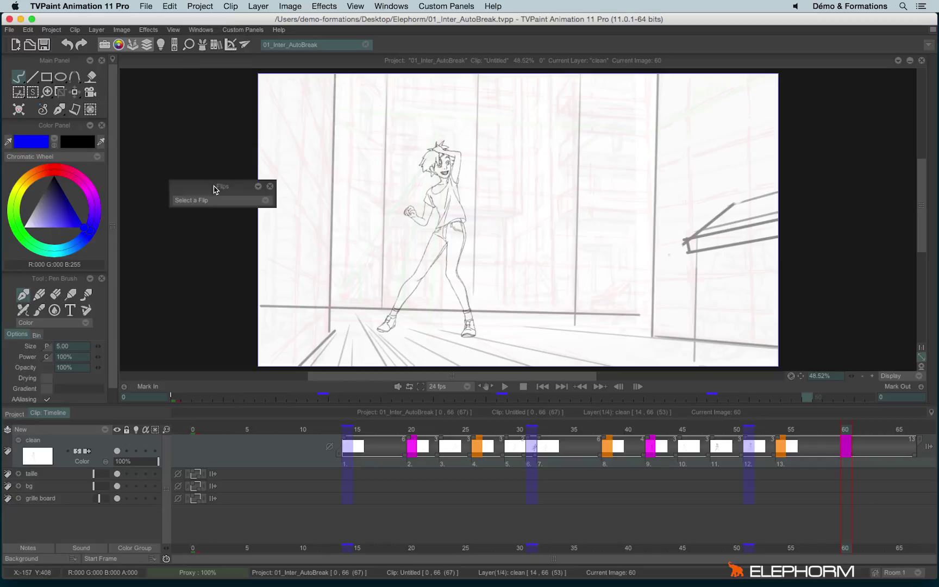
pyautogui.moveTo(216, 188); pyautogui.dragTo(181, 121)
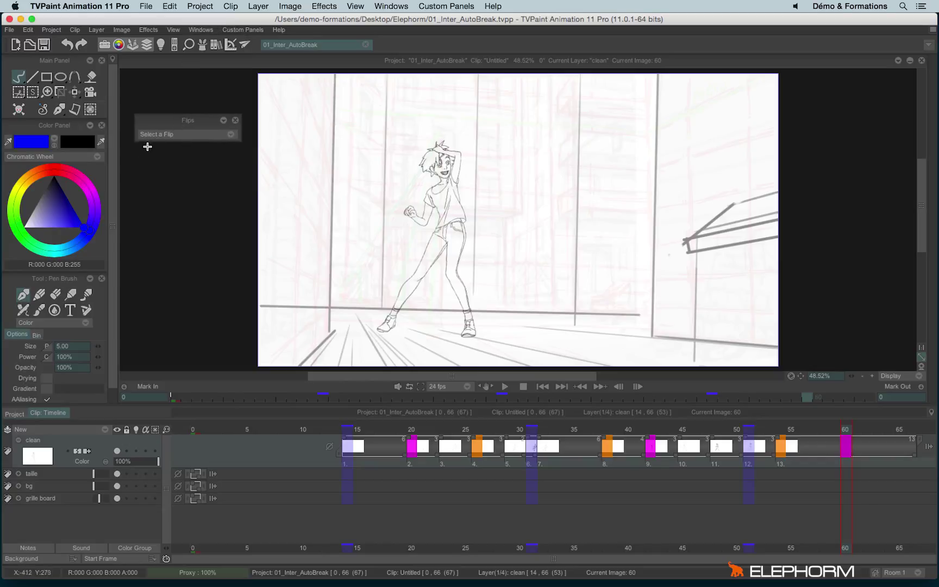
pyautogui.click(156, 139)
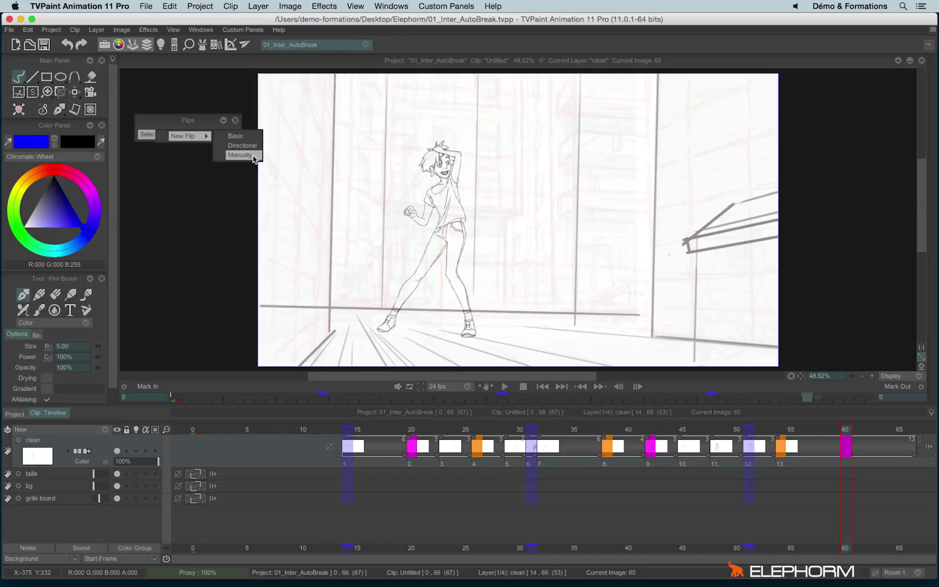
# Create a manual flip and name it 'My flip'
pyautogui.click(239, 155)
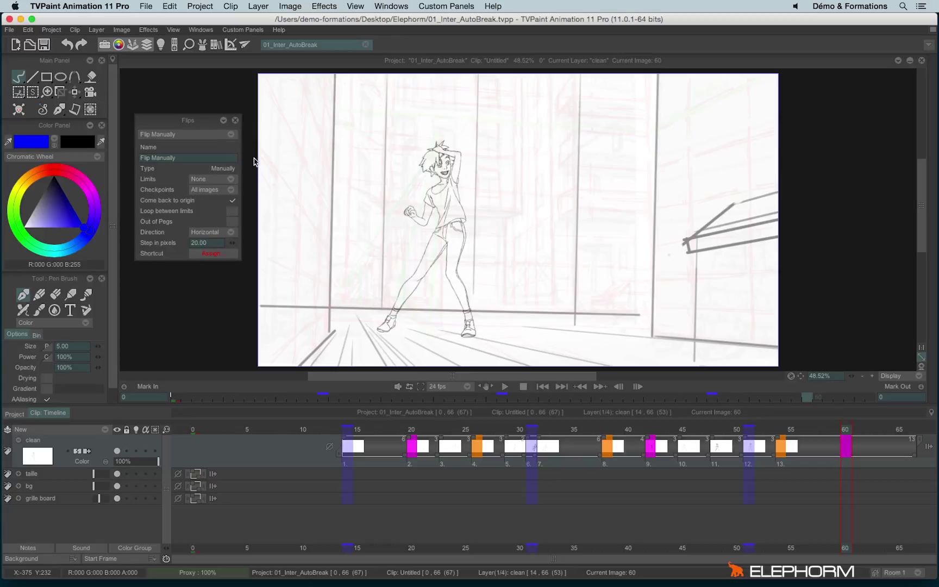
pyautogui.click(174, 158)
pyautogui.write('My flip')
pyautogui.press('Return')
# Set the flip's Limits to Layer
pyautogui.click(201, 182)
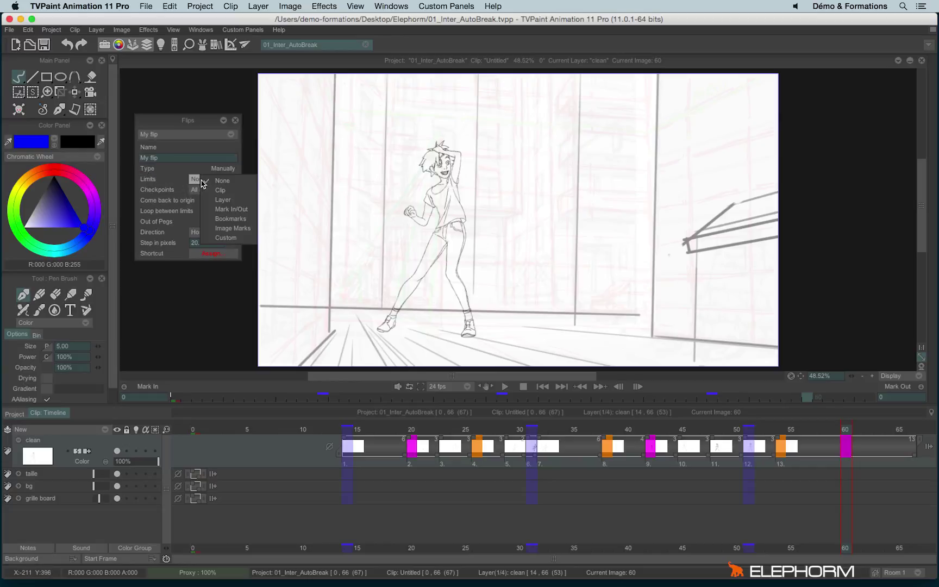
pyautogui.click(167, 178)
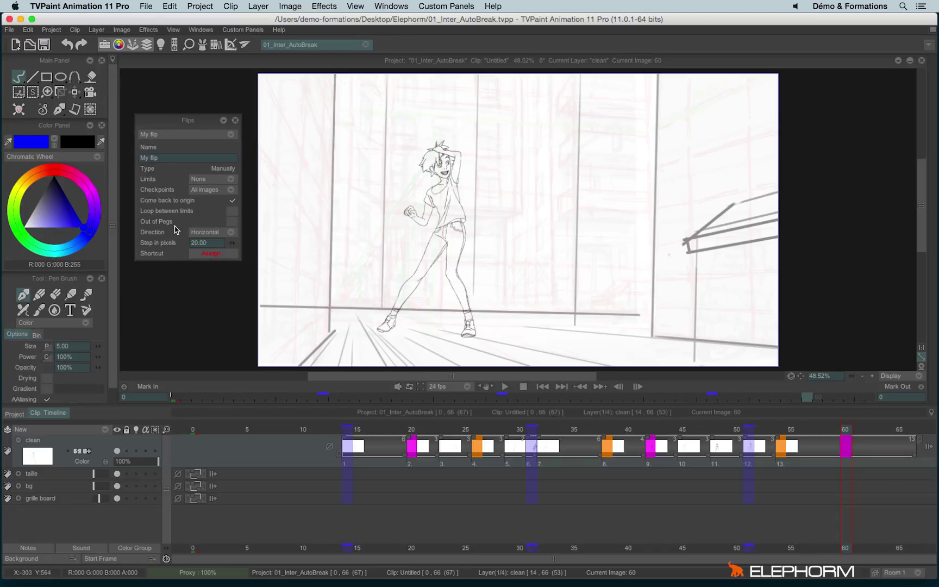
pyautogui.click(204, 180)
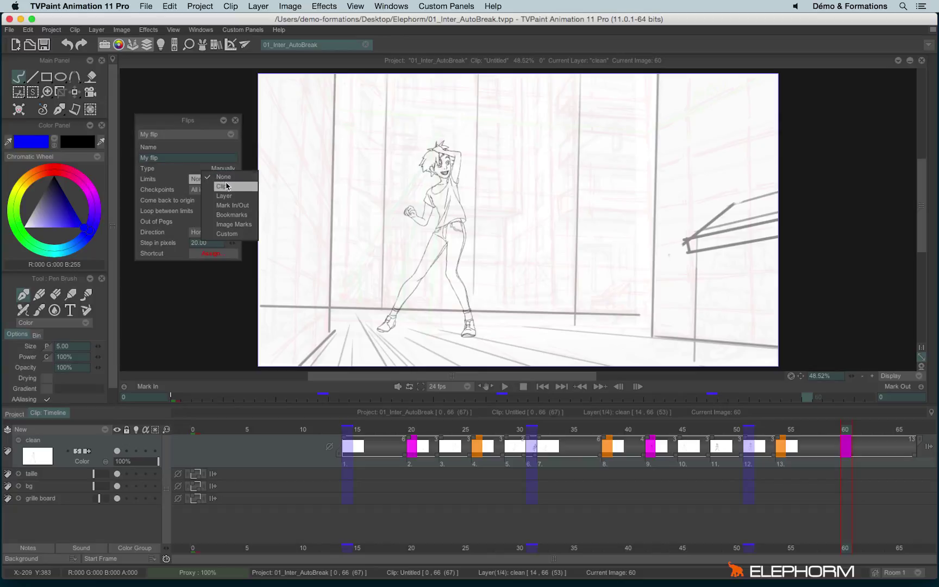
pyautogui.click(240, 197)
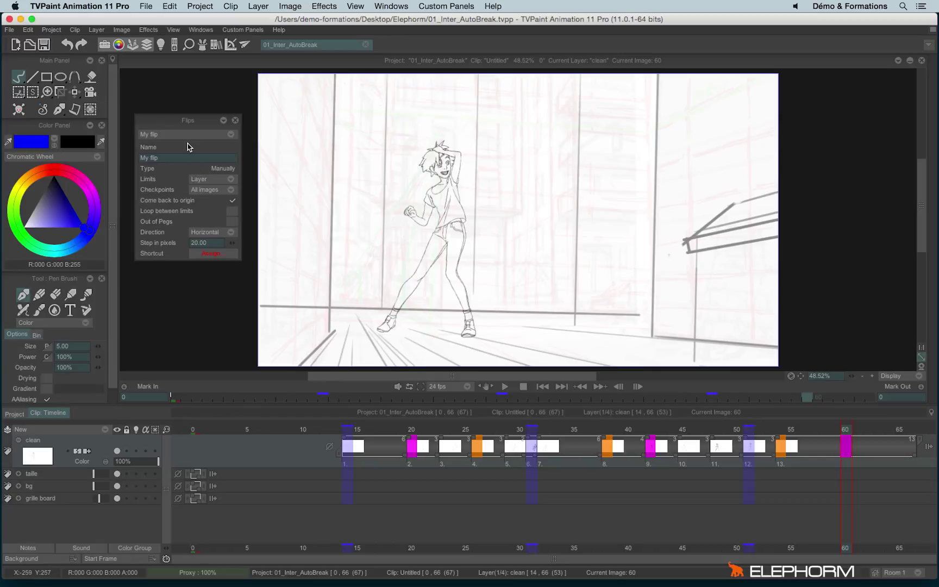
# Step through images 15 to 25, then set Checkpoints to Instances and preview to image 26
pyautogui.click(207, 189)
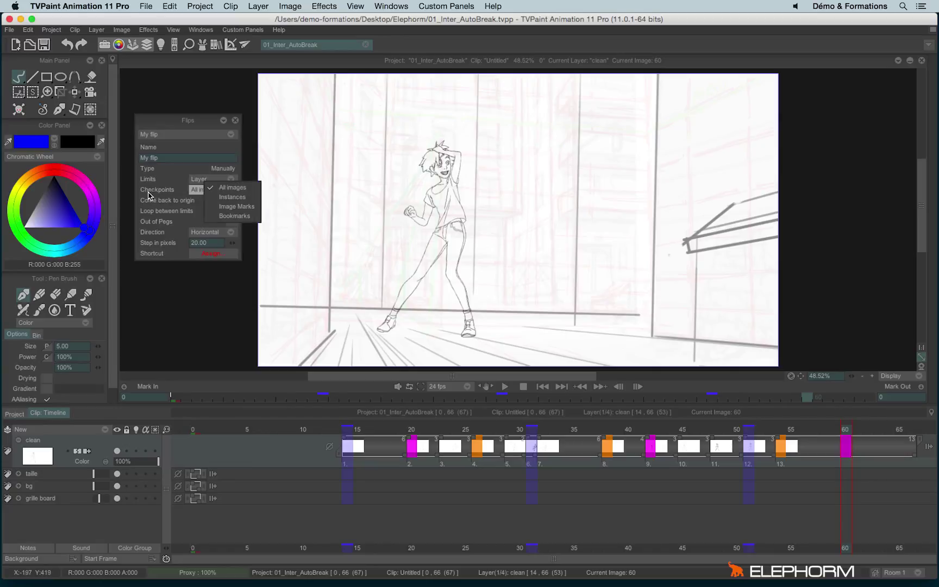
pyautogui.click(148, 195)
pyautogui.click(356, 431)
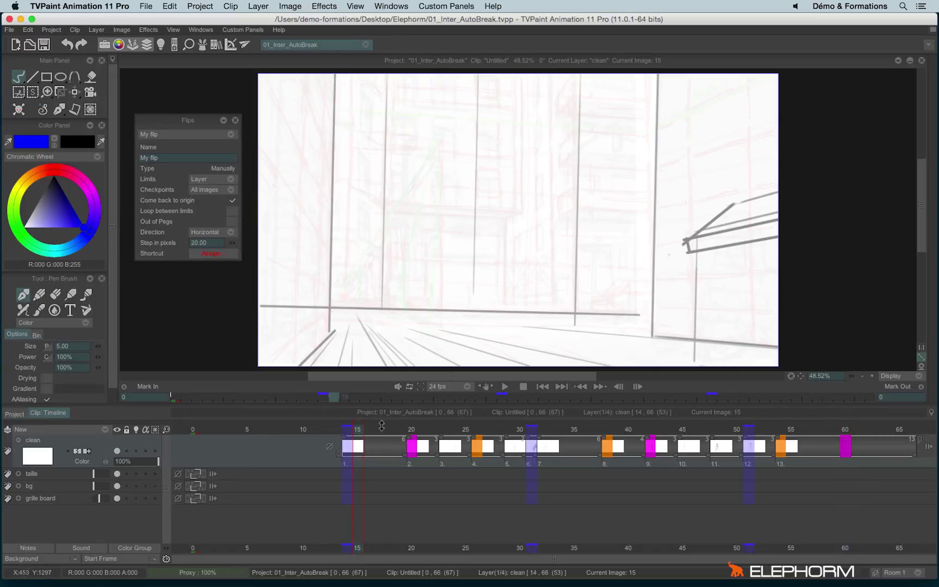
pyautogui.press('Right')
pyautogui.press('Right')
pyautogui.press('Right')
pyautogui.press('Right')
pyautogui.press('Right')
pyautogui.press('Right')
pyautogui.press('Right')
pyautogui.press('Right')
pyautogui.press('Right')
pyautogui.press('Right')
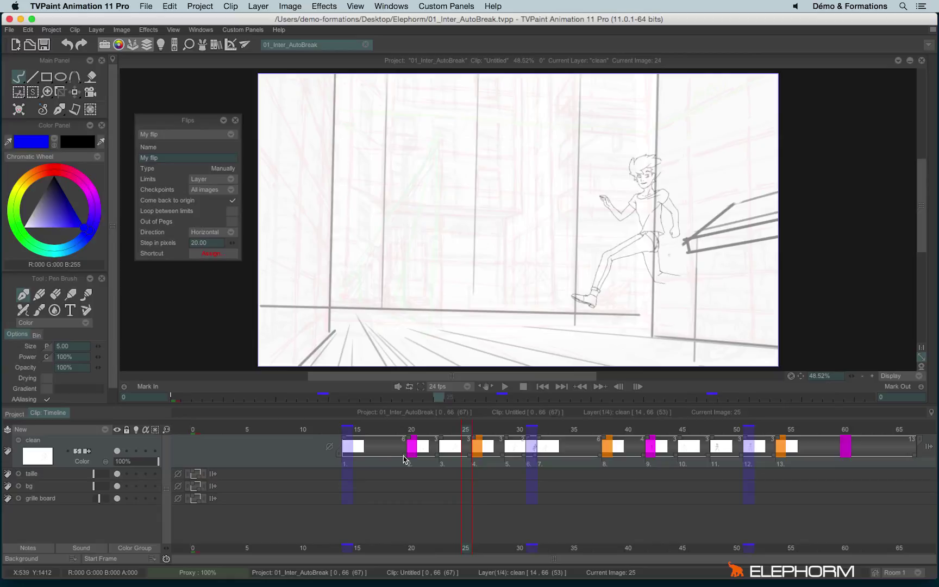
pyautogui.press('Left')
pyautogui.press('Left')
pyautogui.press('Left')
pyautogui.press('Left')
pyautogui.press('Left')
pyautogui.press('Left')
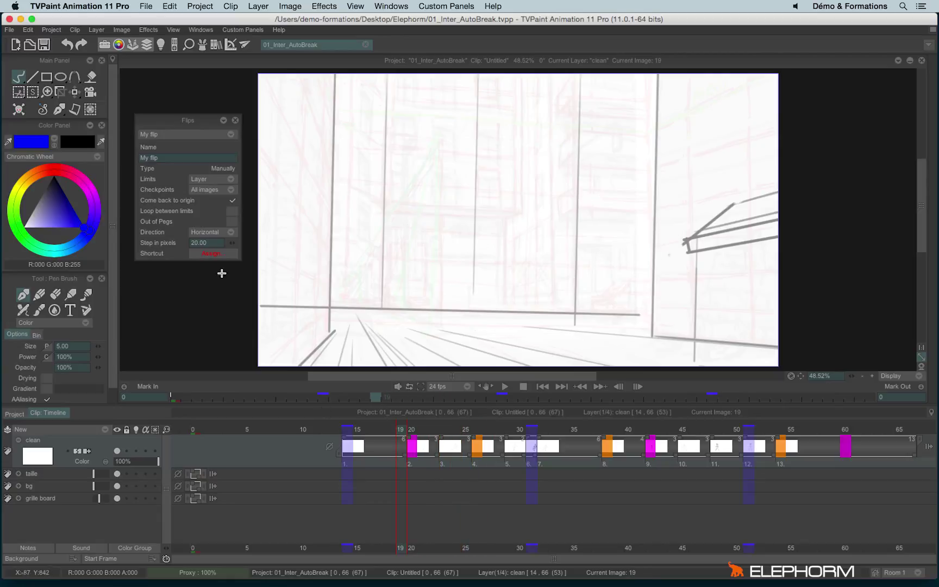
pyautogui.click(211, 190)
pyautogui.click(233, 202)
pyautogui.moveTo(410, 431); pyautogui.dragTo(531, 433)
# Set Checkpoints to Image Marks and preview flipping from image 20 to 42
pyautogui.click(203, 190)
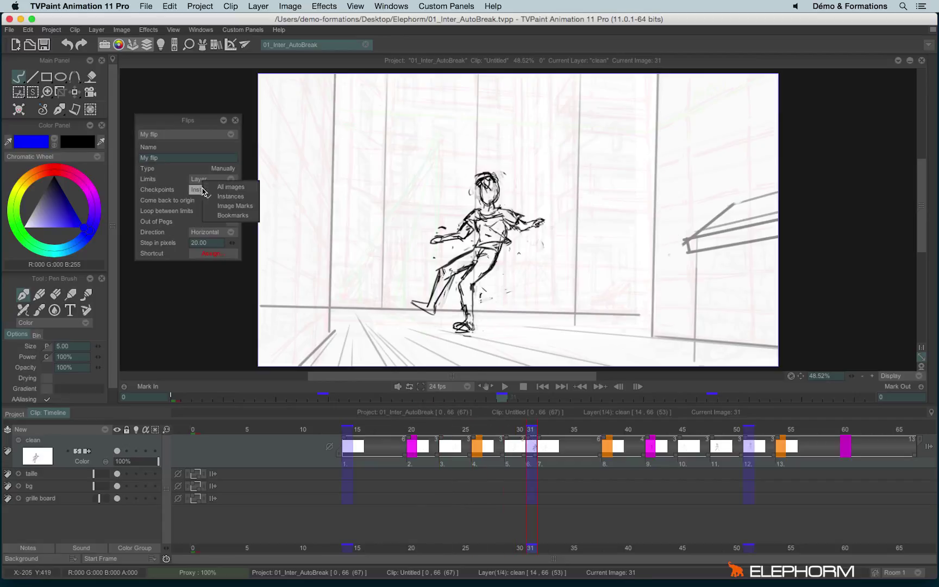
pyautogui.click(245, 206)
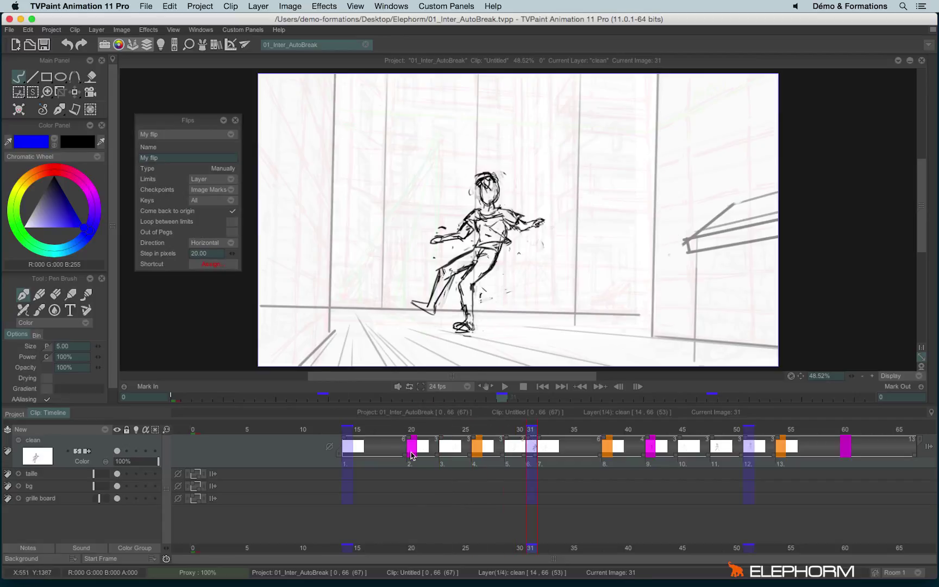
pyautogui.click(411, 431)
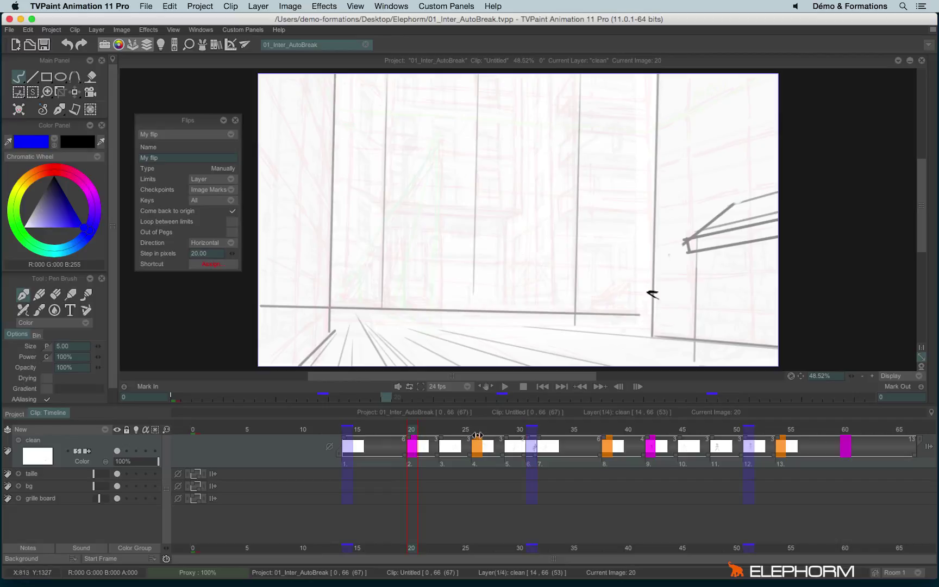
pyautogui.moveTo(636, 433)
pyautogui.mouseDown()
pyautogui.moveTo(610, 433)
pyautogui.moveTo(789, 429)
pyautogui.moveTo(780, 432)
pyautogui.mouseUp()
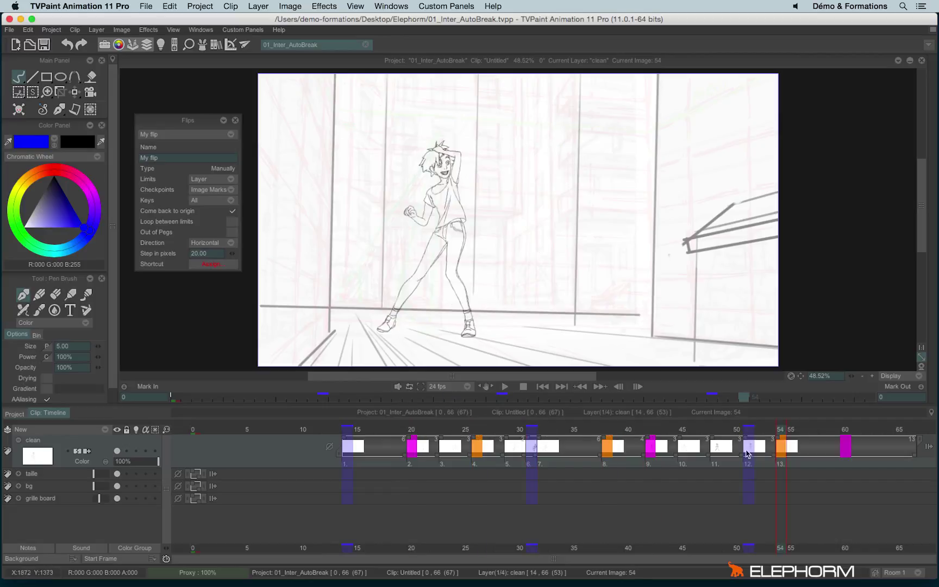
# Try Bookmarks checkpoints between images 31 and 51, then reset Checkpoints to All images
pyautogui.click(207, 190)
pyautogui.click(228, 217)
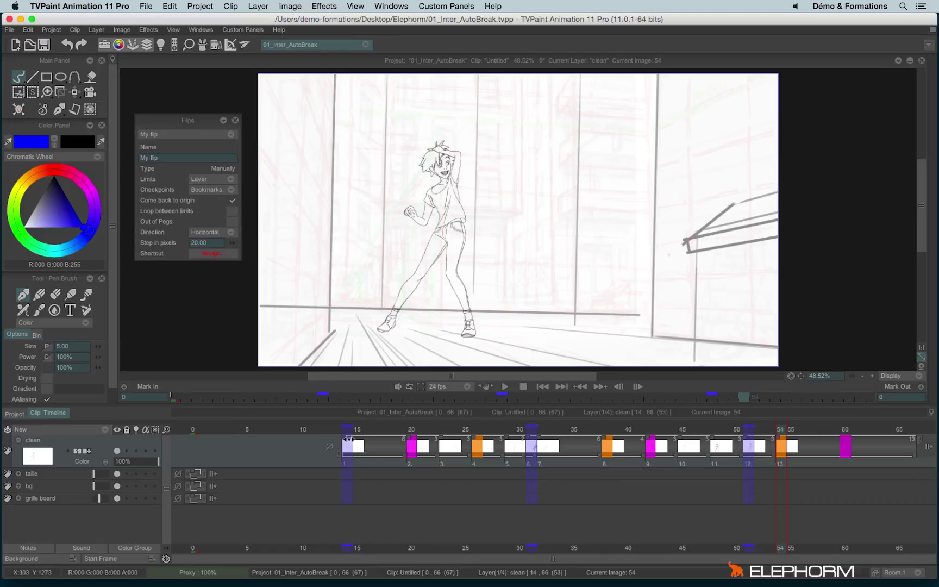
pyautogui.moveTo(348, 433); pyautogui.dragTo(531, 433)
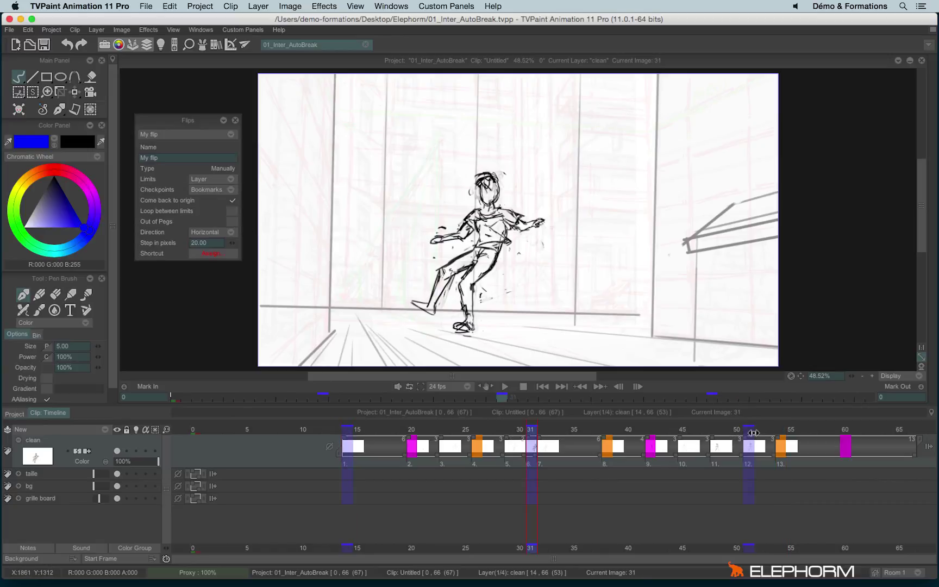
pyautogui.click(753, 433)
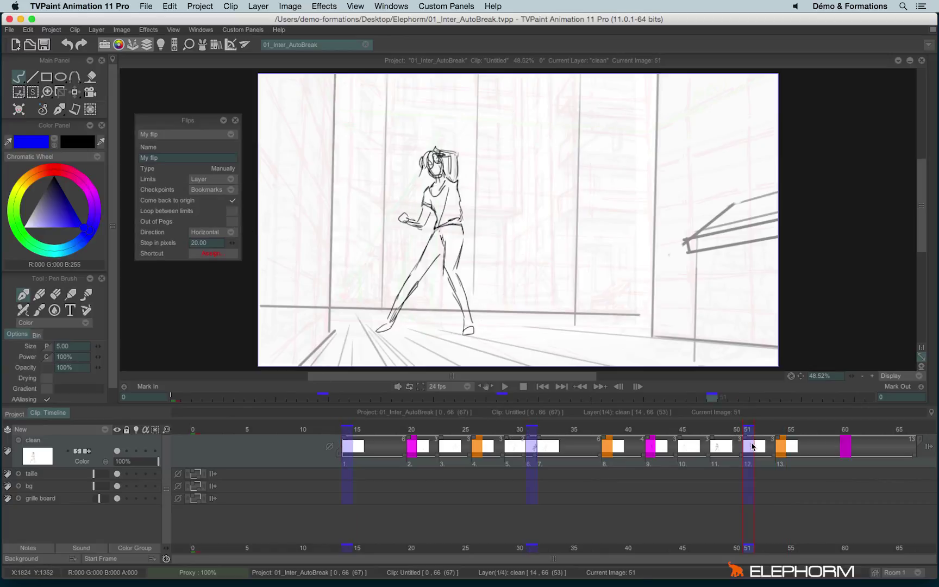
pyautogui.click(204, 190)
pyautogui.click(223, 191)
pyautogui.click(211, 233)
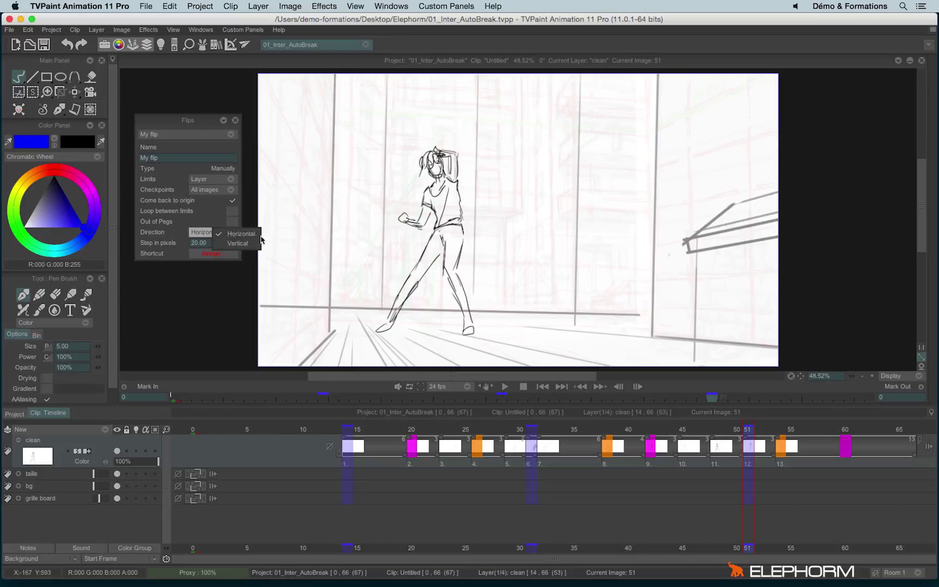
pyautogui.click(163, 228)
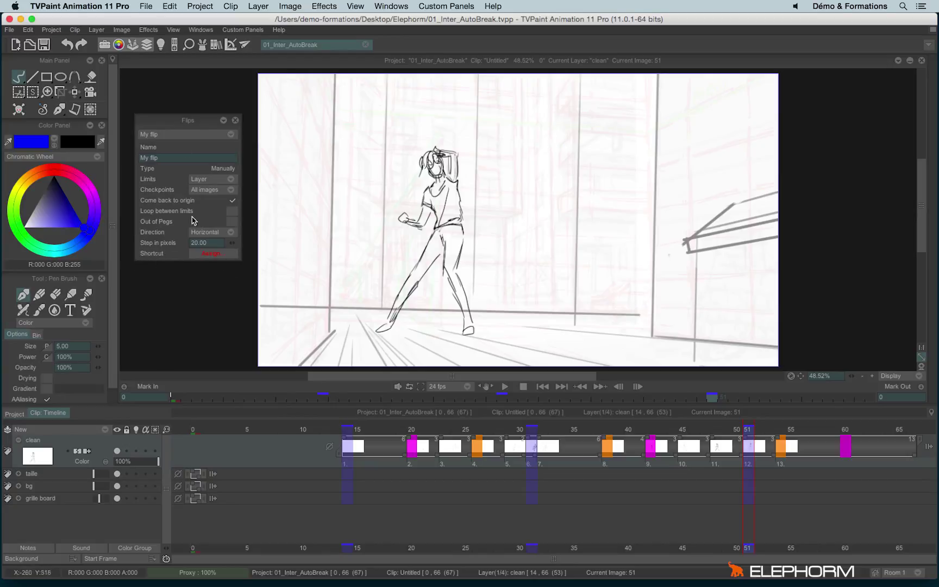
# Bind the H key to the My flip command in Configure Keyboard Shortcuts
pyautogui.click(209, 253)
pyautogui.click(493, 138)
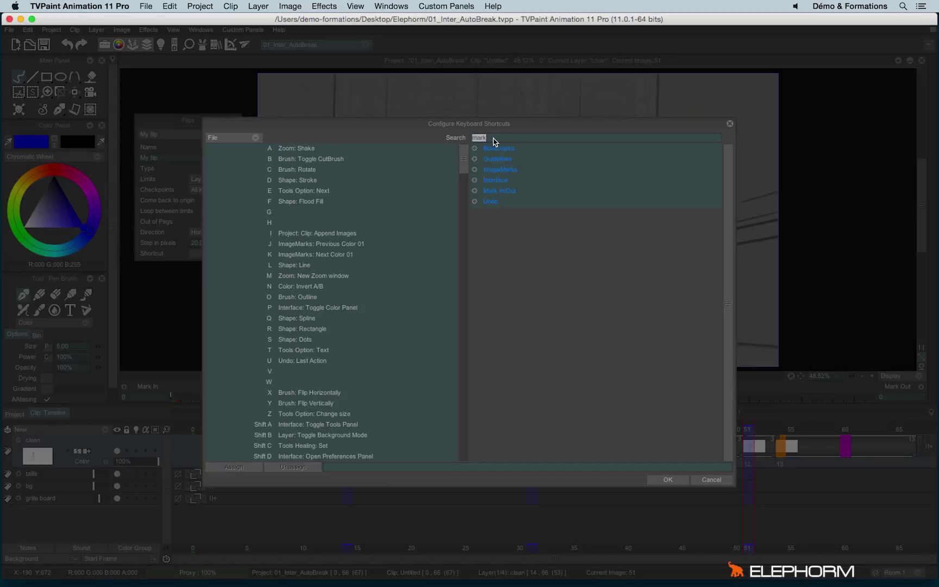
pyautogui.write('flip')
pyautogui.click(475, 159)
pyautogui.click(504, 170)
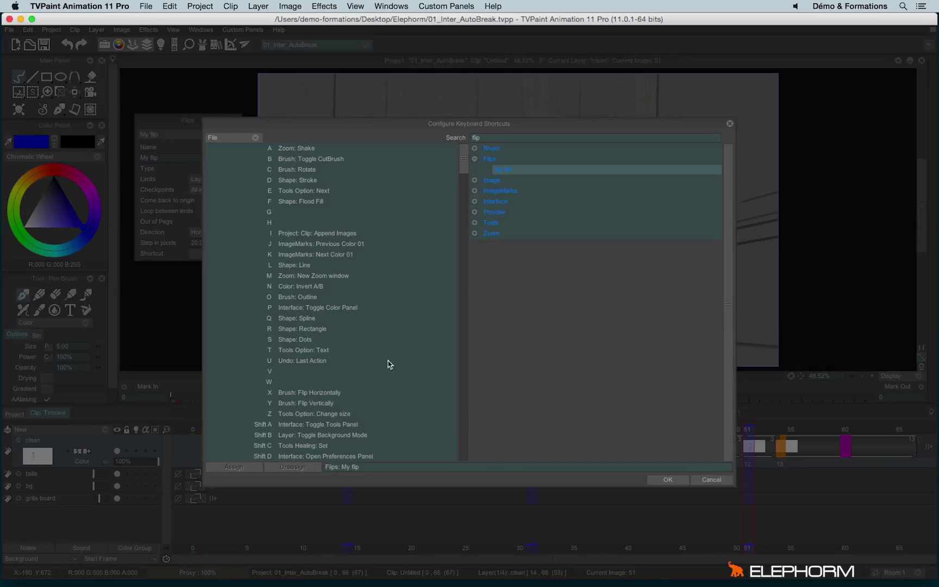
pyautogui.click(288, 224)
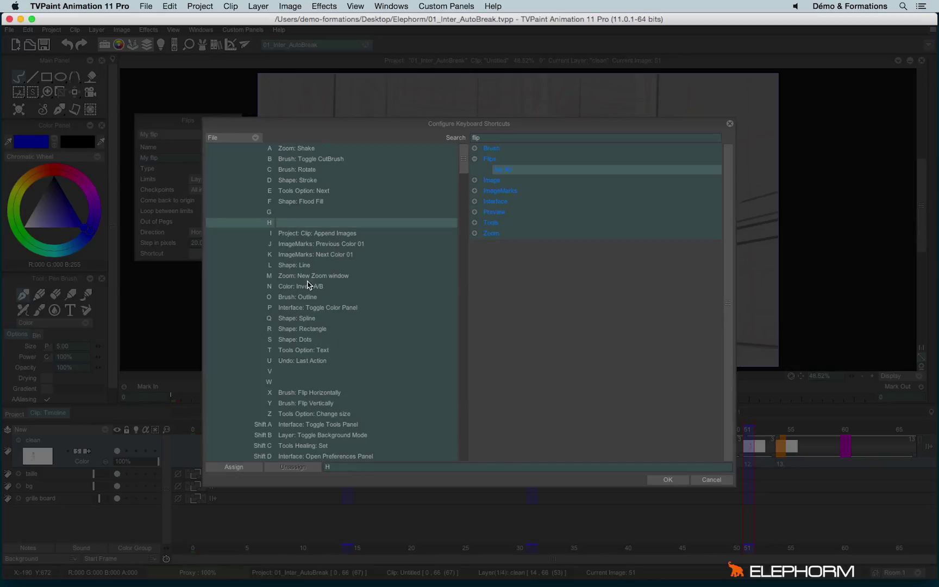
pyautogui.click(234, 467)
pyautogui.click(659, 479)
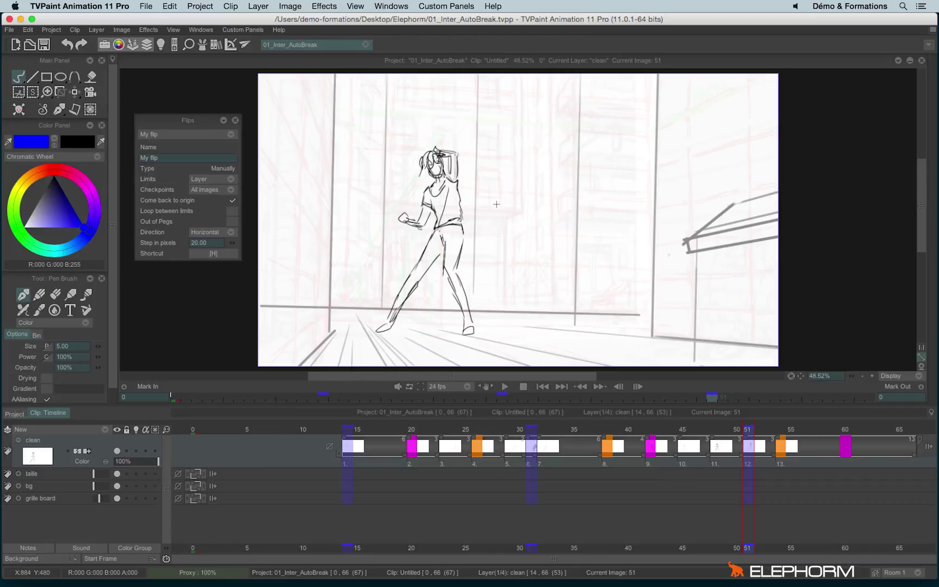
# Flip back and forth through the character drawings with H, returning to image 51
pyautogui.press('h')
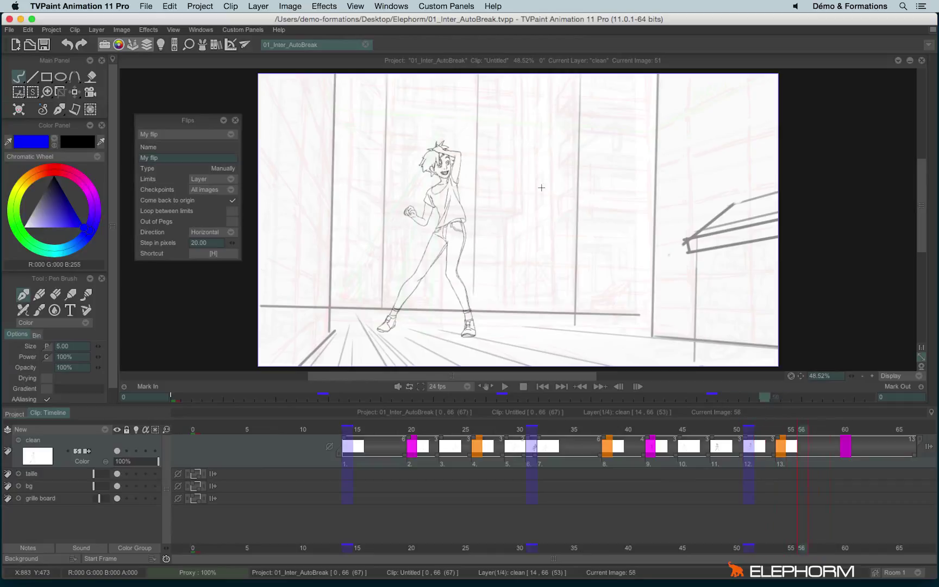
pyautogui.press('h')
pyautogui.press('h')
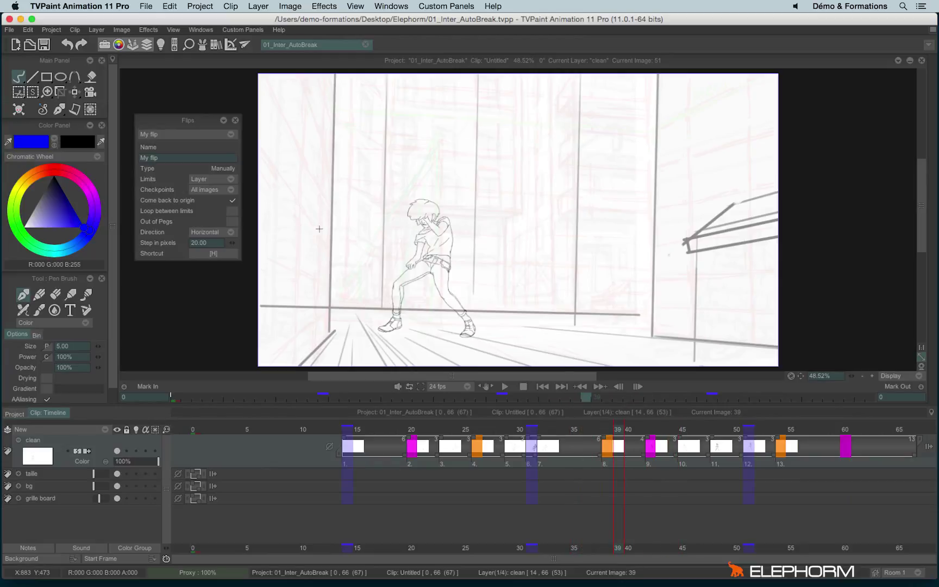
pyautogui.press('h')
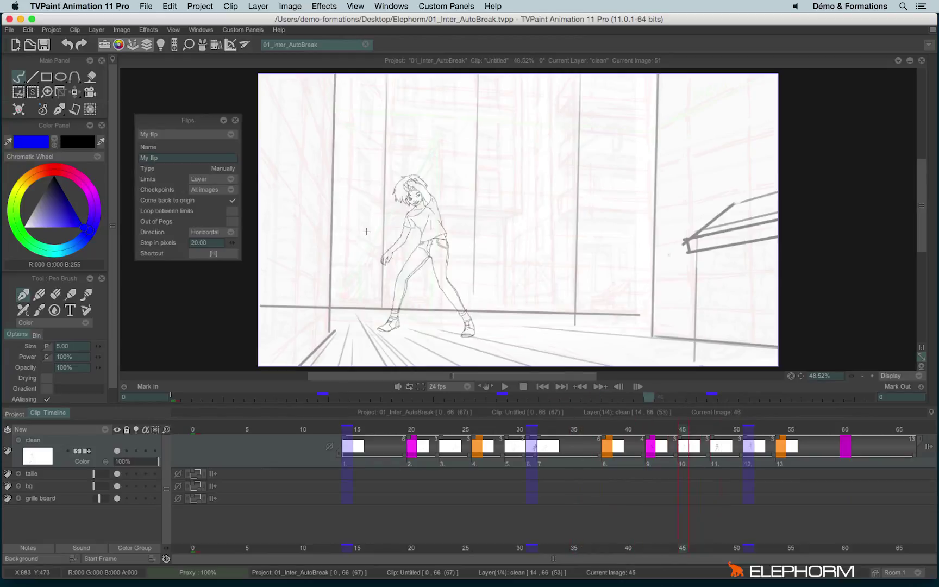
pyautogui.press('h')
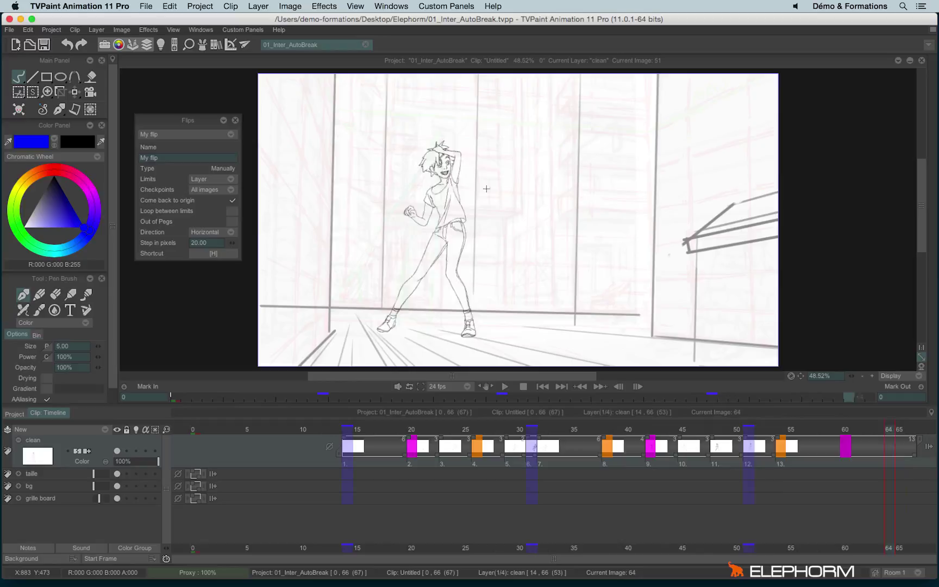
pyautogui.press('h')
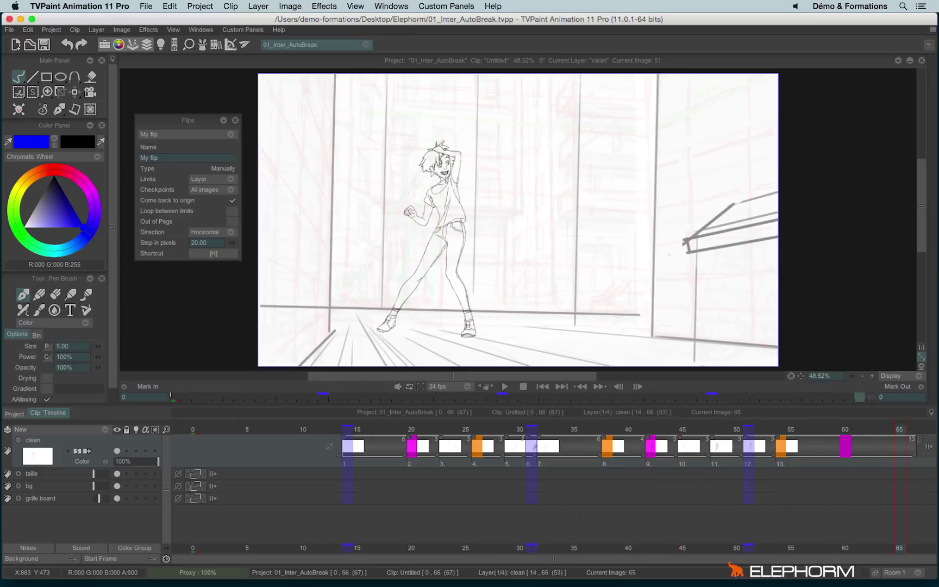
pyautogui.press('h')
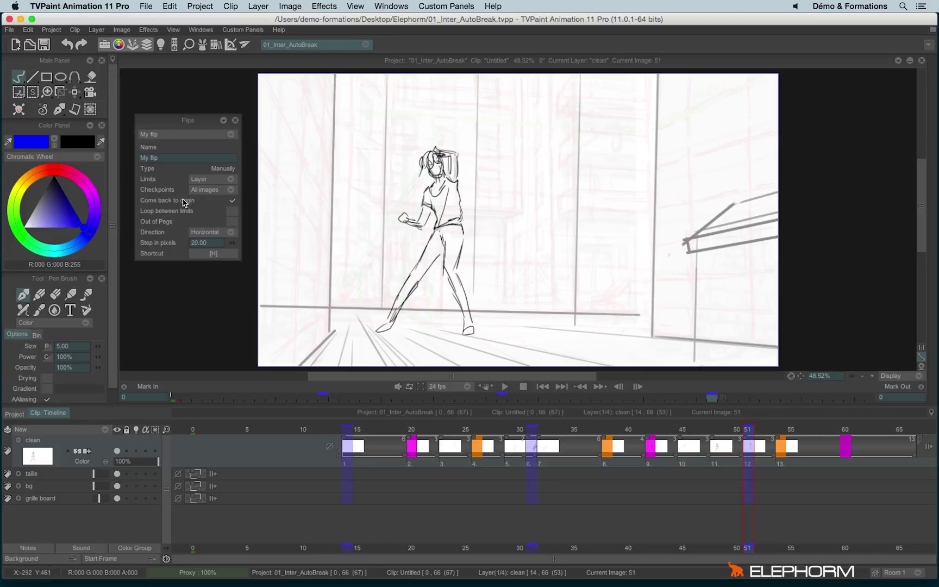
# Uncheck Come back to origin and test flipping back through earlier drawings with H
pyautogui.click(232, 204)
pyautogui.press('h')
pyautogui.click(232, 201)
pyautogui.press('h')
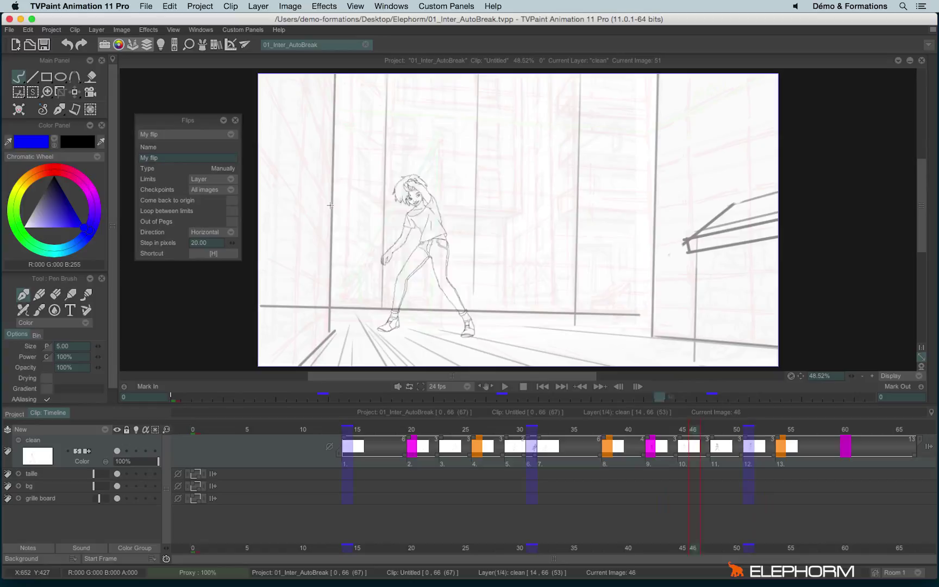
pyautogui.press('h')
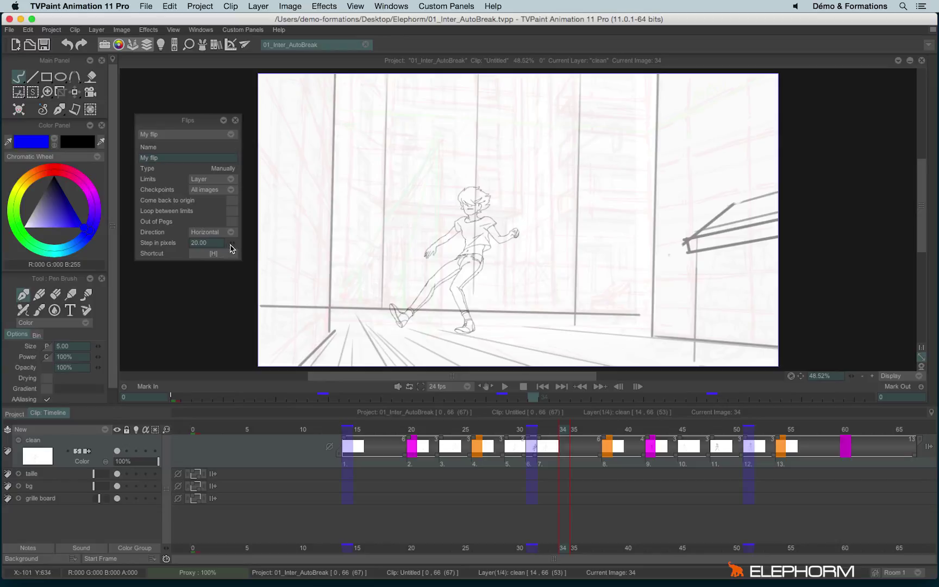
# Lower Step in pixels to 5 and test, then raise it to 60 and test again
pyautogui.moveTo(230, 248); pyautogui.dragTo(216, 250)
pyautogui.press('h')
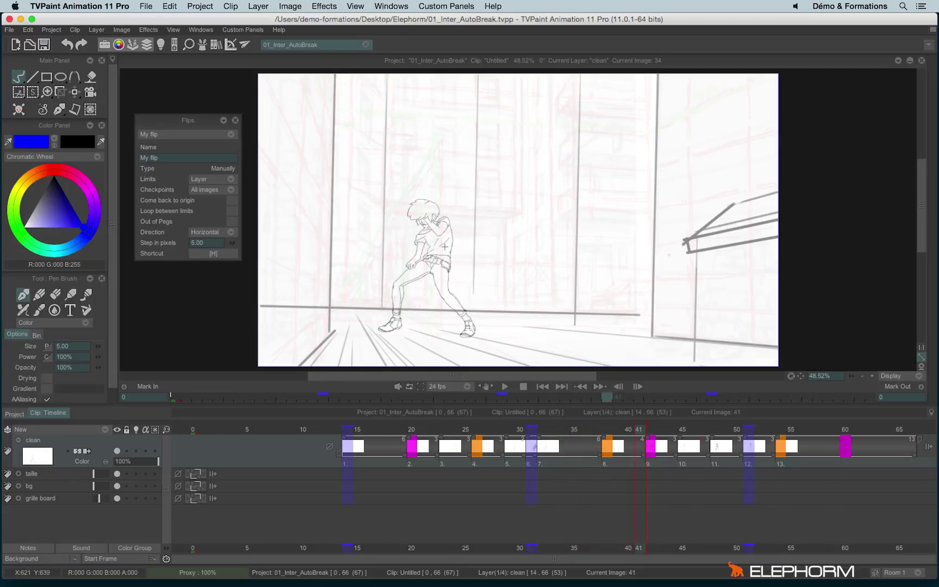
pyautogui.press('h')
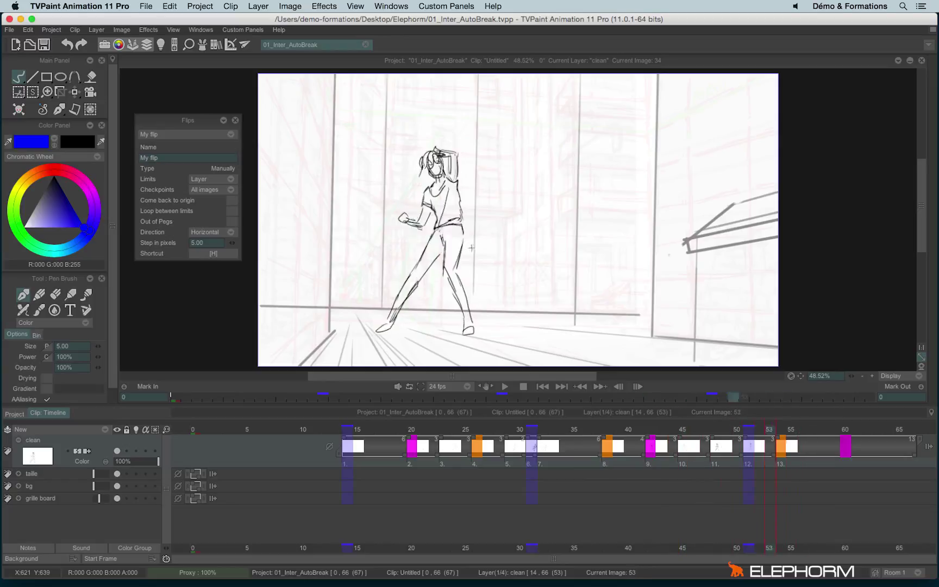
pyautogui.press('h')
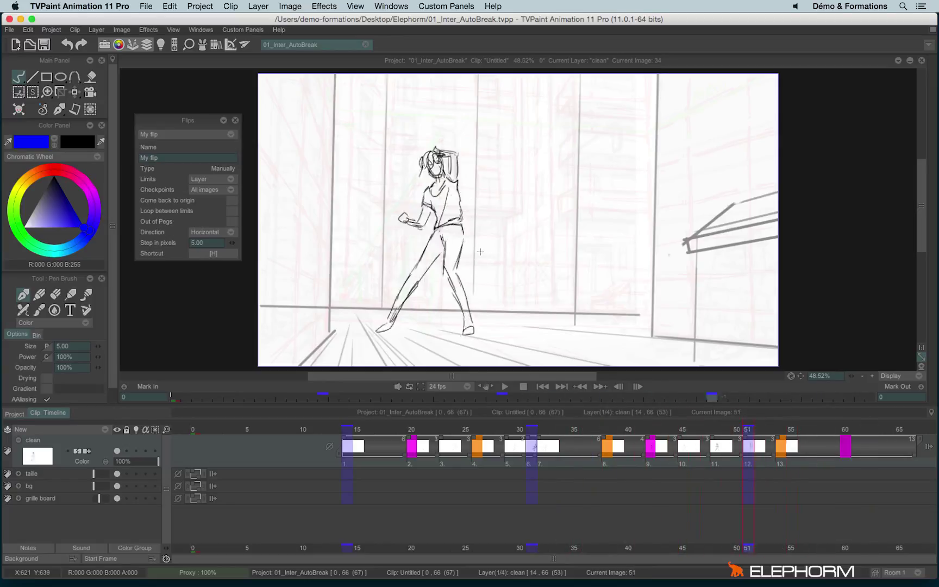
pyautogui.press('h')
pyautogui.moveTo(233, 243); pyautogui.dragTo(281, 248)
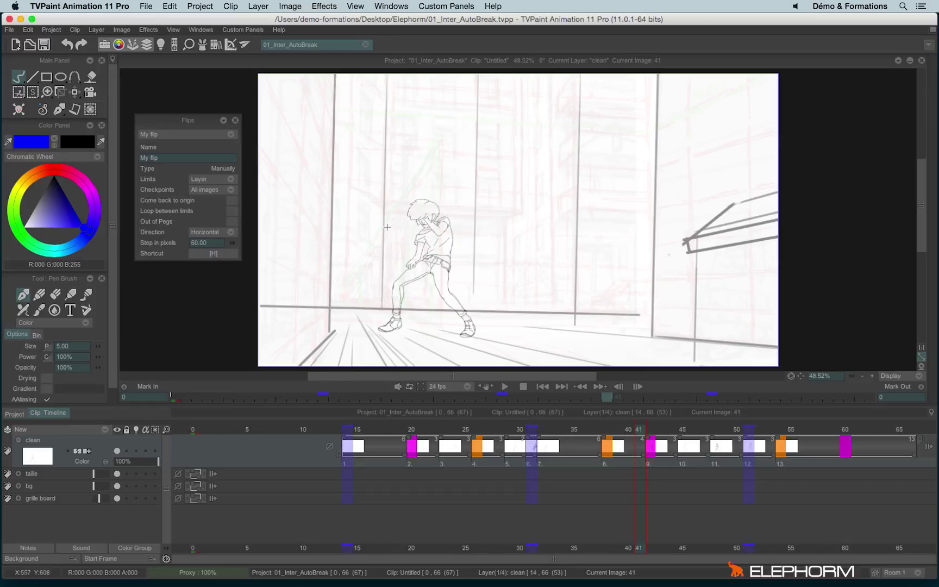
pyautogui.press('h')
pyautogui.press('h')
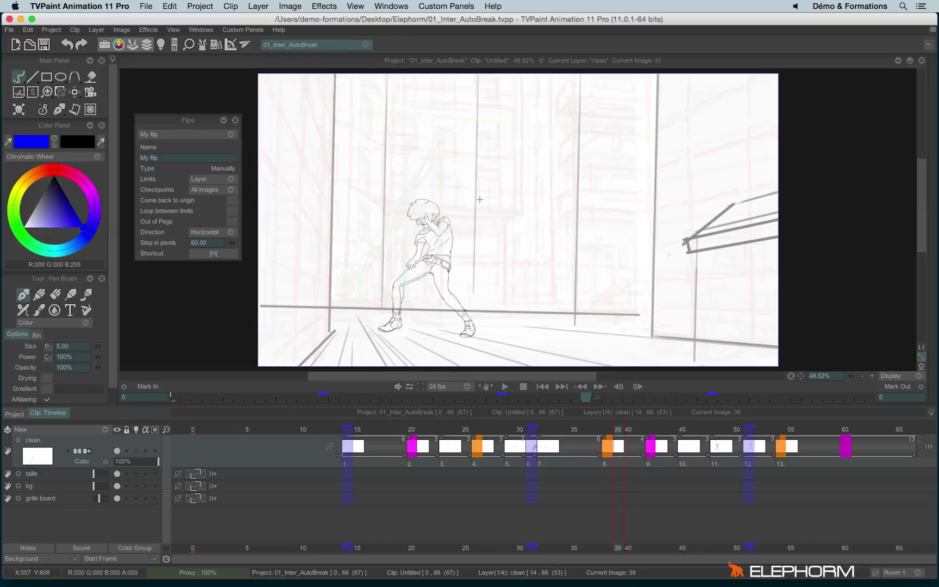
# Flip back with H until image 37 stays on screen
pyautogui.press('h')
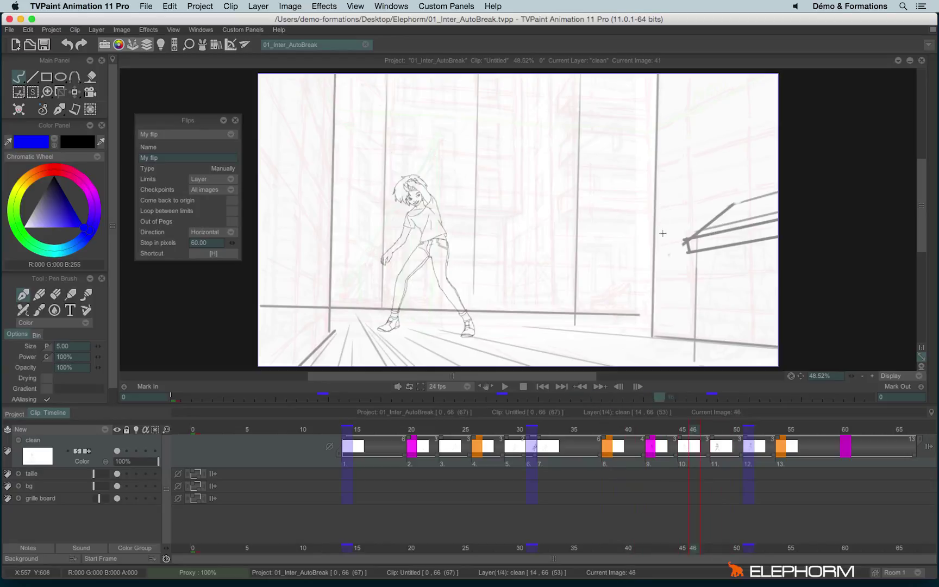
pyautogui.press('h')
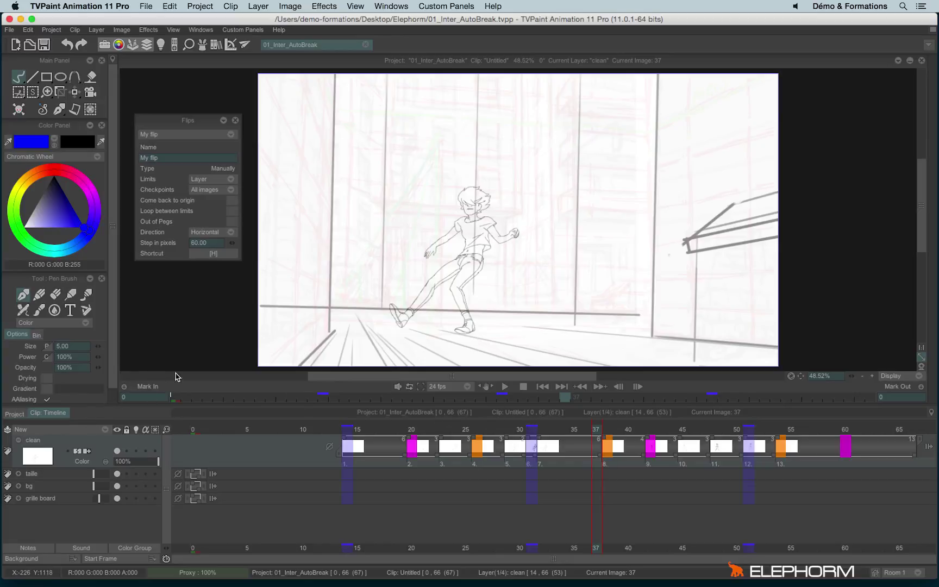
# Set Mark In at image 37 and Mark Out at image 48, then check both ends
pyautogui.click(147, 386)
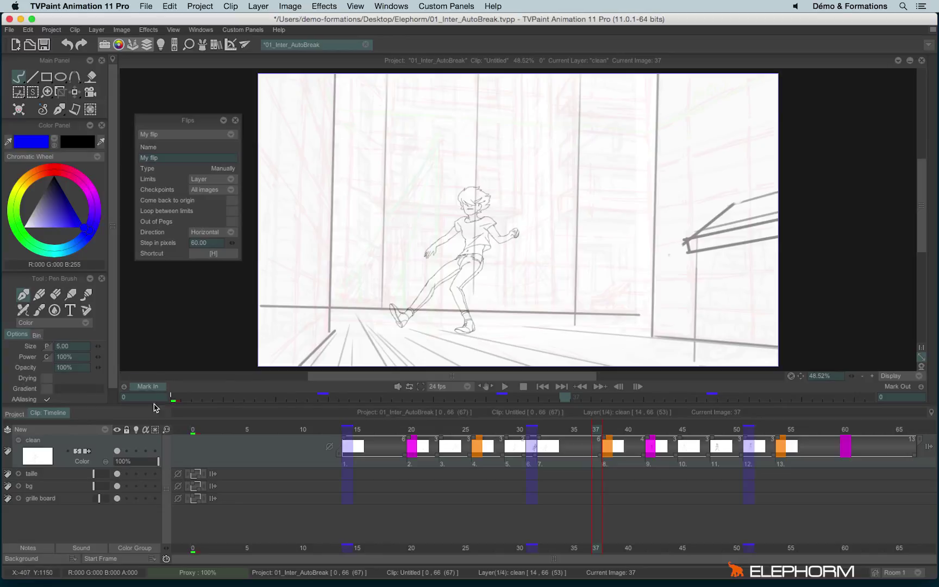
pyautogui.click(124, 387)
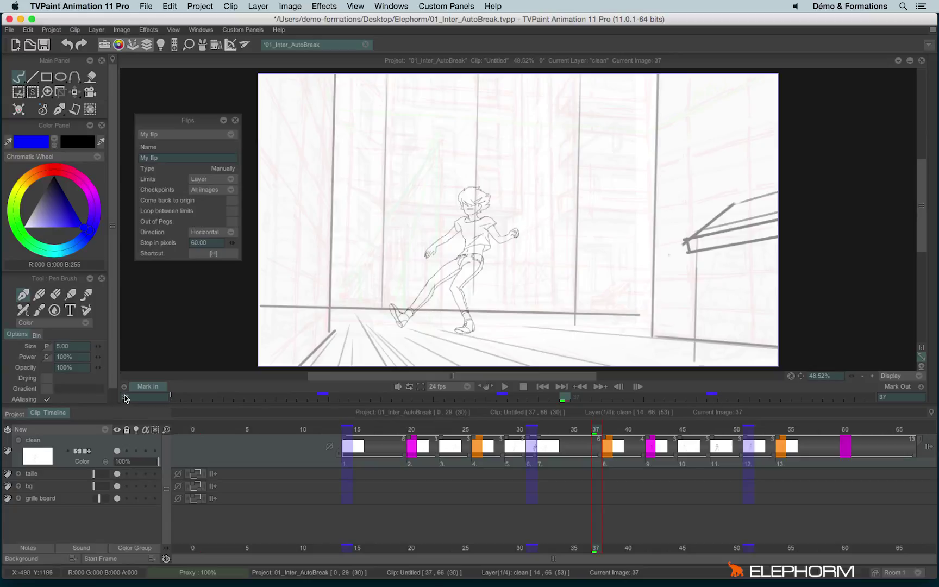
pyautogui.click(721, 448)
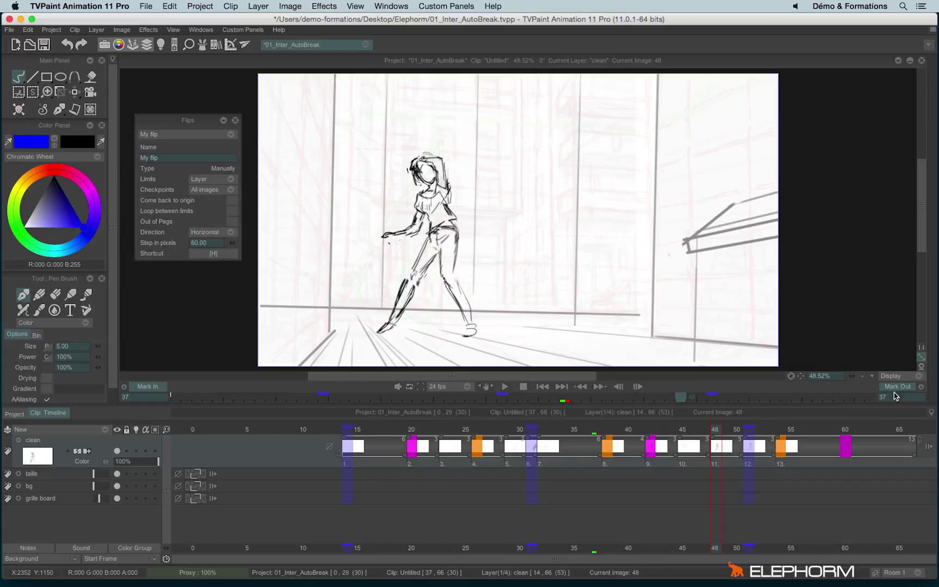
pyautogui.click(921, 387)
pyautogui.click(596, 430)
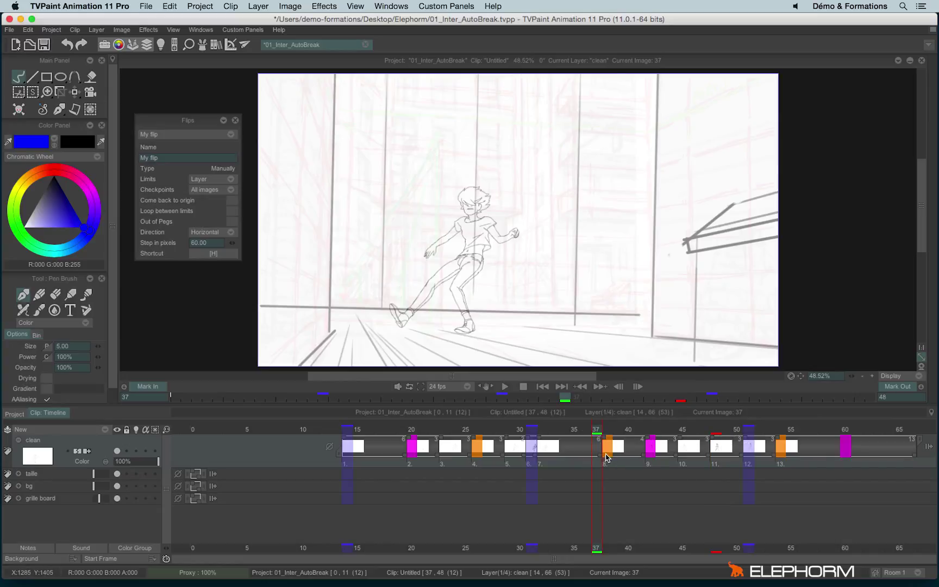
pyautogui.click(715, 432)
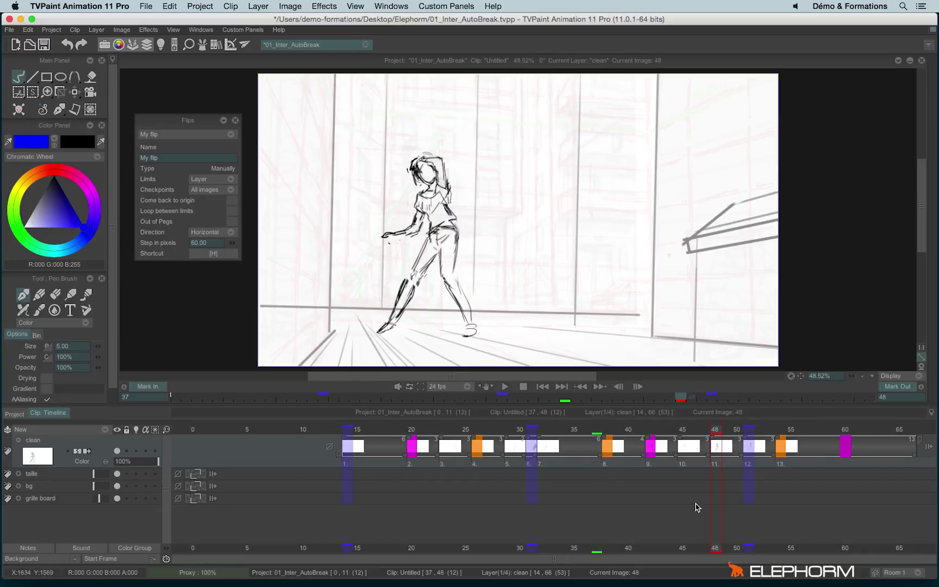
pyautogui.click(505, 387)
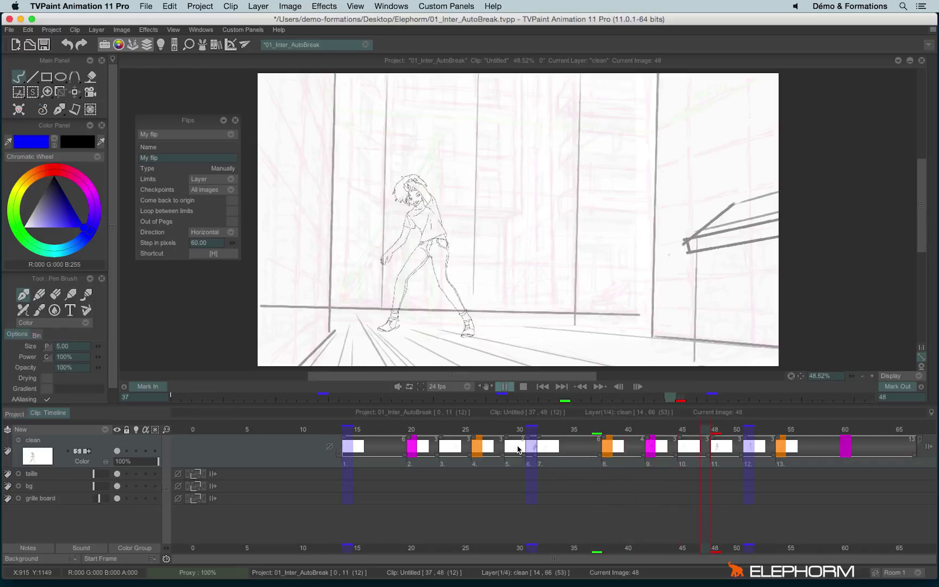
pyautogui.press('space')
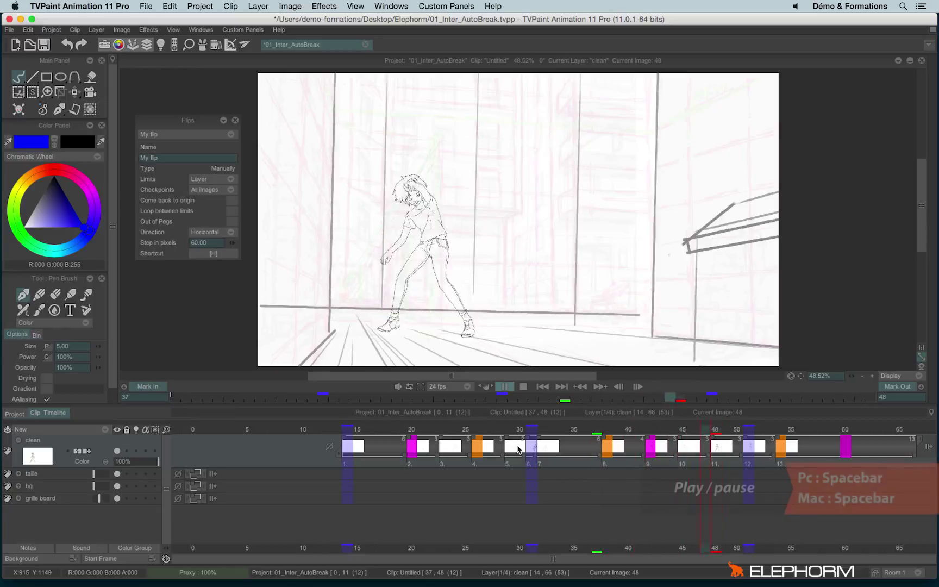